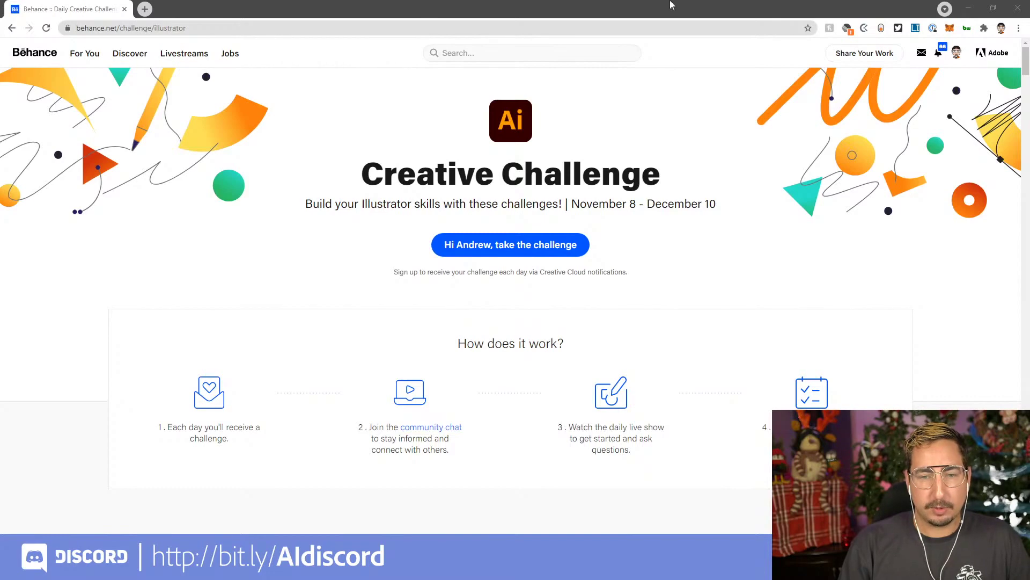
Look through the Behance Illustrator Creative Challenge page and the Adobe Illustrator Discord server's channel list
{"action": "left_click", "coordinate": [698, 236]}
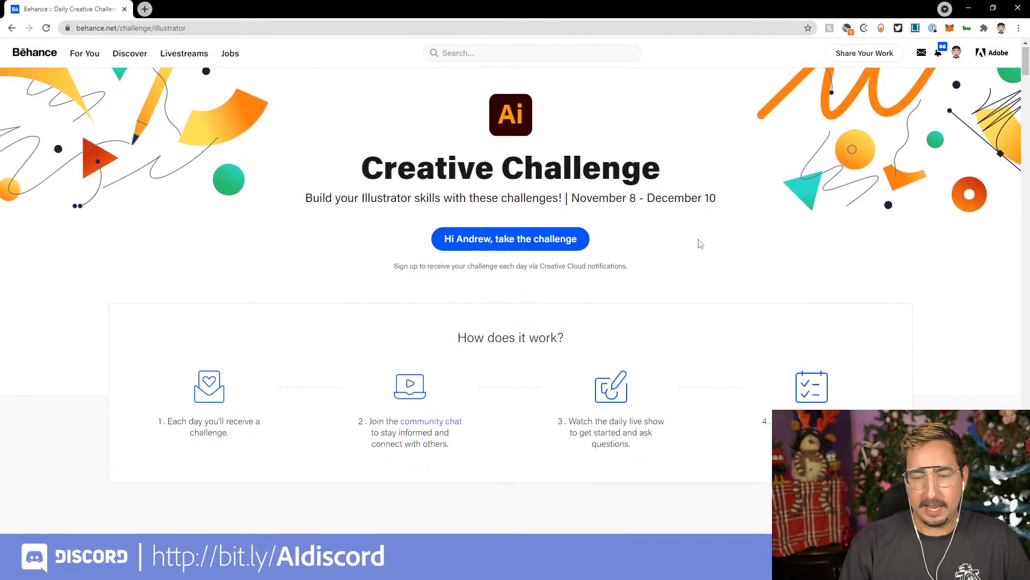
{"action": "scroll", "coordinate": [701, 244], "scroll_direction": "down", "scroll_amount": 15}
{"action": "scroll", "coordinate": [700, 242], "scroll_direction": "down", "scroll_amount": 3}
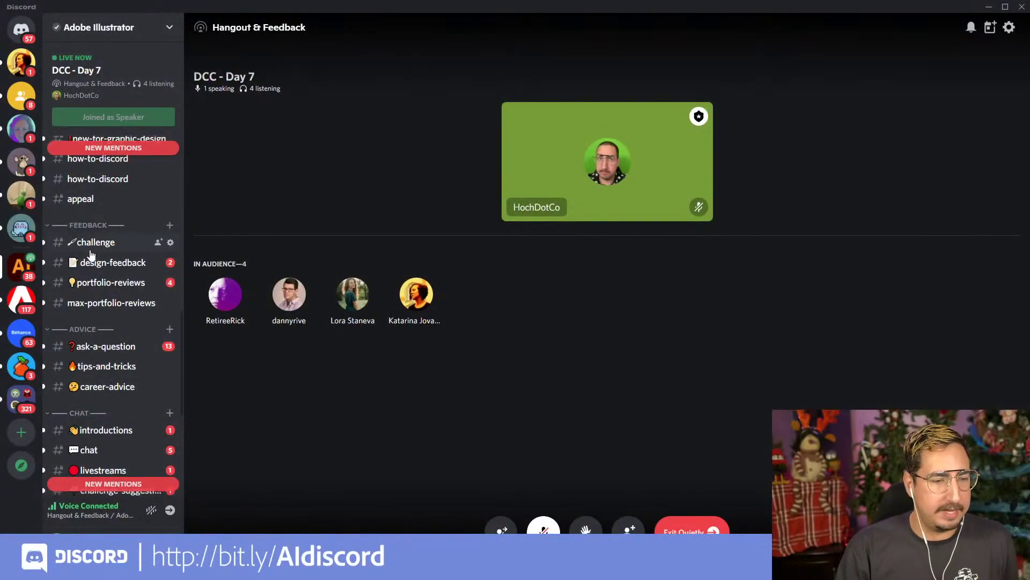
{"action": "scroll", "coordinate": [90, 252], "scroll_direction": "down", "scroll_amount": 5}
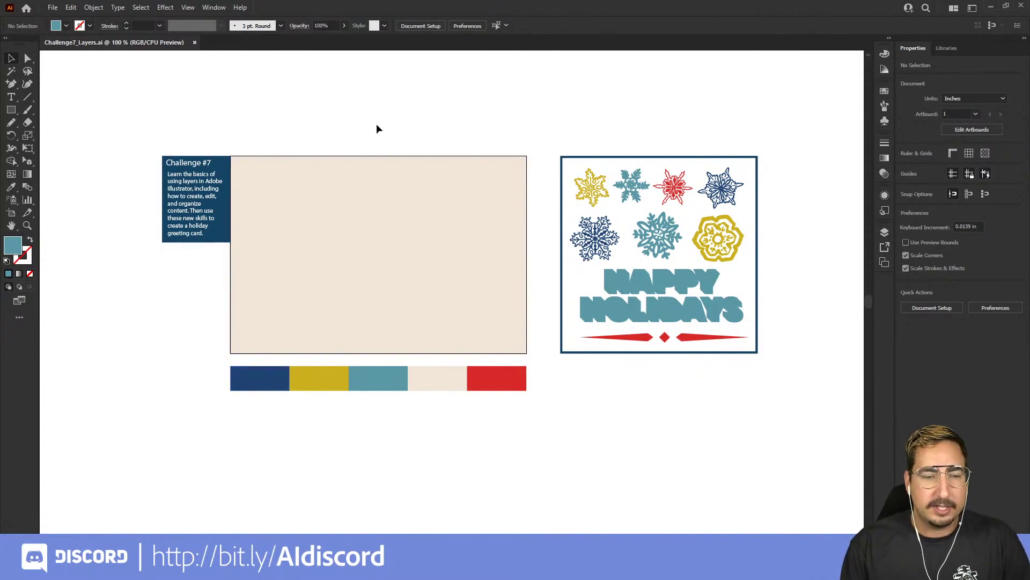
Read the Challenge #7 brief beside the artboard and examine the supplied snowflakes, lettering and colour swatches
{"action": "key", "text": "z"}
{"action": "left_click", "coordinate": [281, 232]}
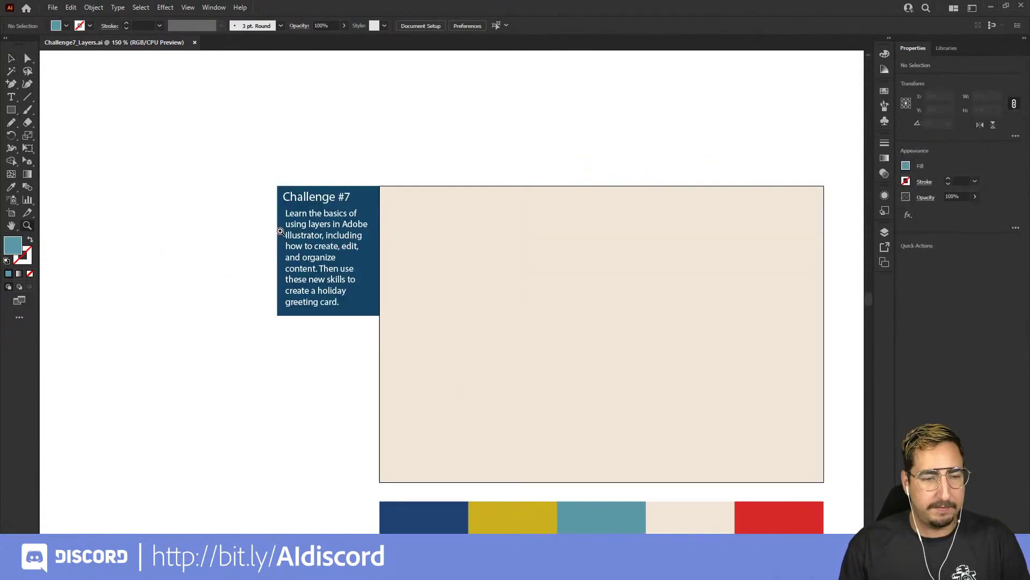
{"action": "left_click", "coordinate": [281, 232]}
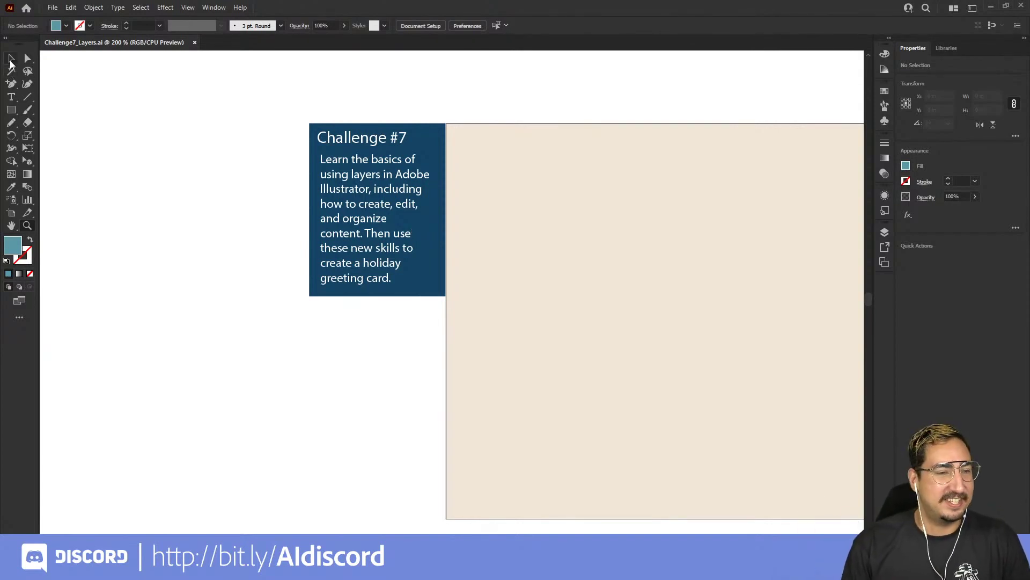
{"action": "key", "text": "v"}
{"action": "key", "text": "z"}
{"action": "left_click", "coordinate": [577, 255], "text": "alt"}
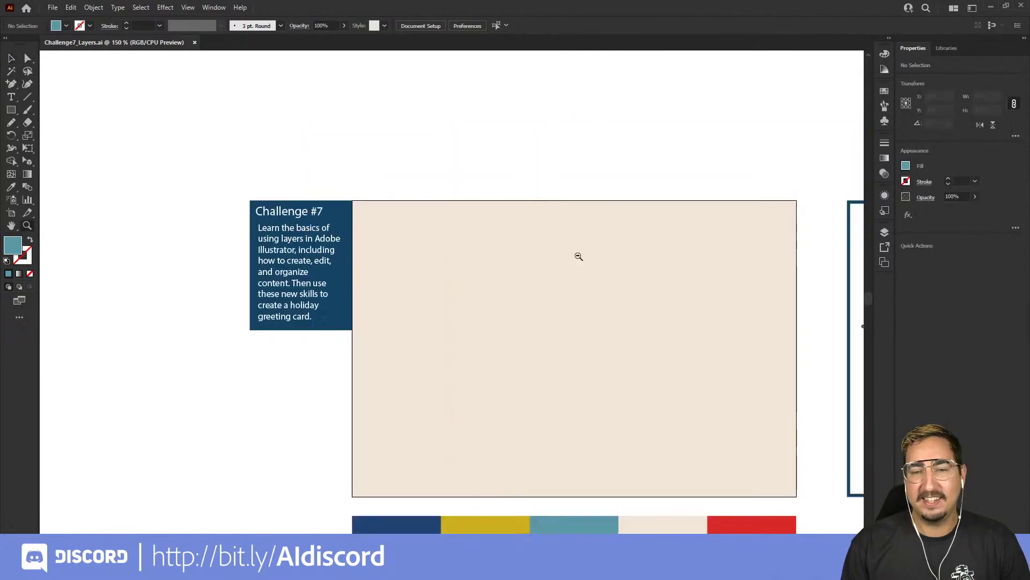
{"action": "left_click", "coordinate": [545, 240], "text": "alt"}
{"action": "left_click", "coordinate": [479, 238]}
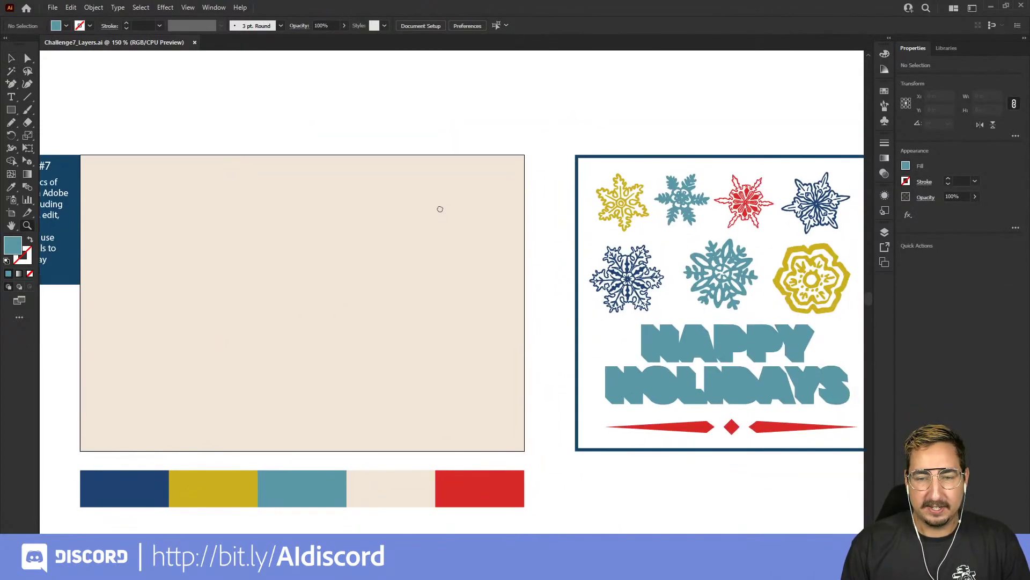
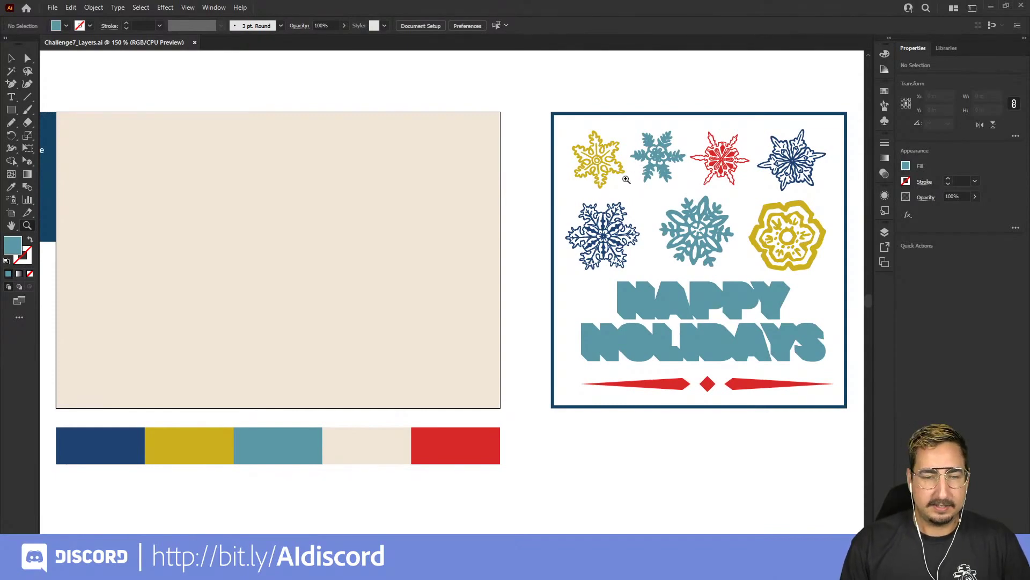
Place the teal HAPPY HOLIDAYS shadow, the navy lettering, and the lower navy, gold and small teal snowflakes on the beige artboard
{"action": "key", "text": "v"}
{"action": "left_click", "coordinate": [661, 326]}
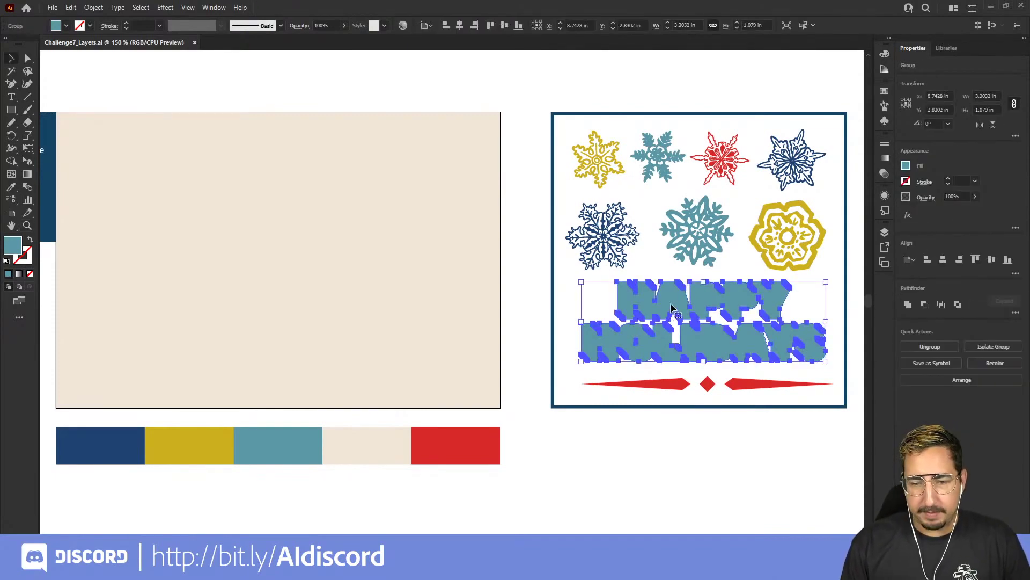
{"action": "left_click_drag", "start_coordinate": [764, 325], "coordinate": [344, 242]}
{"action": "left_click_drag", "start_coordinate": [635, 290], "coordinate": [299, 231]}
{"action": "left_click_drag", "start_coordinate": [602, 236], "coordinate": [333, 211]}
{"action": "left_click_drag", "start_coordinate": [597, 161], "coordinate": [182, 255]}
{"action": "left_click_drag", "start_coordinate": [646, 177], "coordinate": [352, 322]}
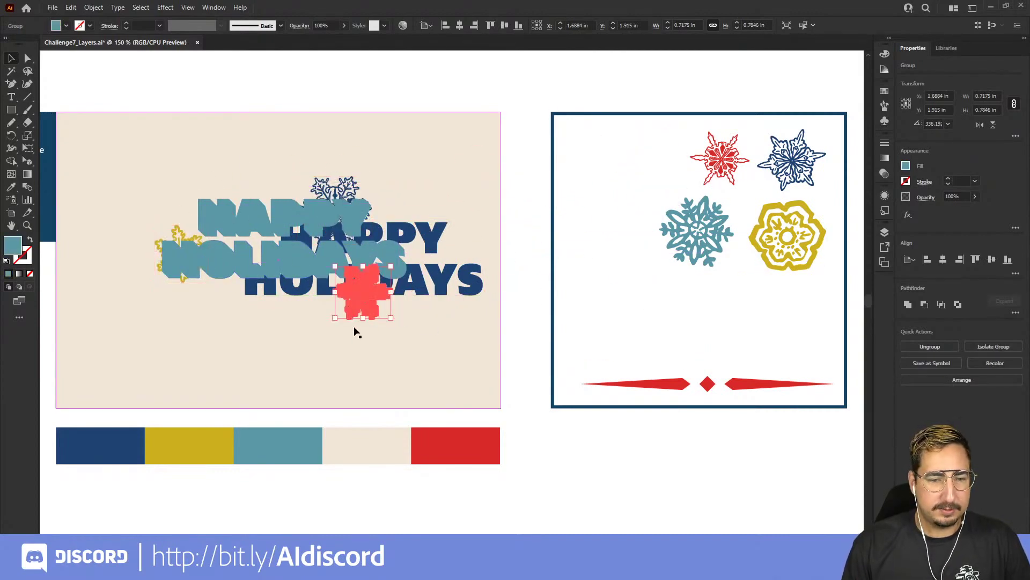
{"action": "left_click", "coordinate": [564, 299]}
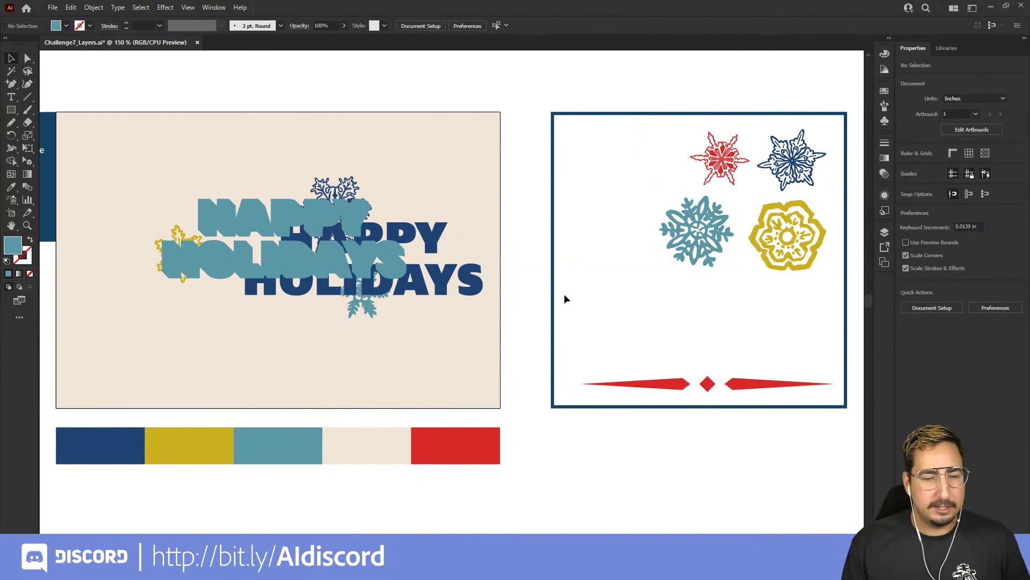
Try to bring the navy HAPPY HOLIDAYS lettering in front of the teal shadow with Bring to Front
{"action": "left_click", "coordinate": [466, 288]}
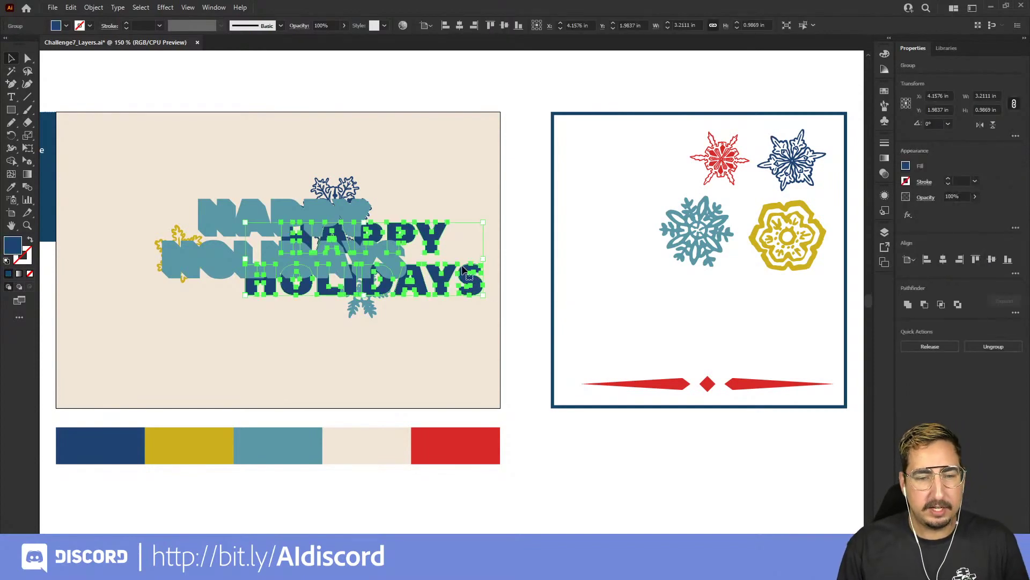
{"action": "scroll", "coordinate": [439, 250], "scroll_direction": "down", "scroll_amount": 3}
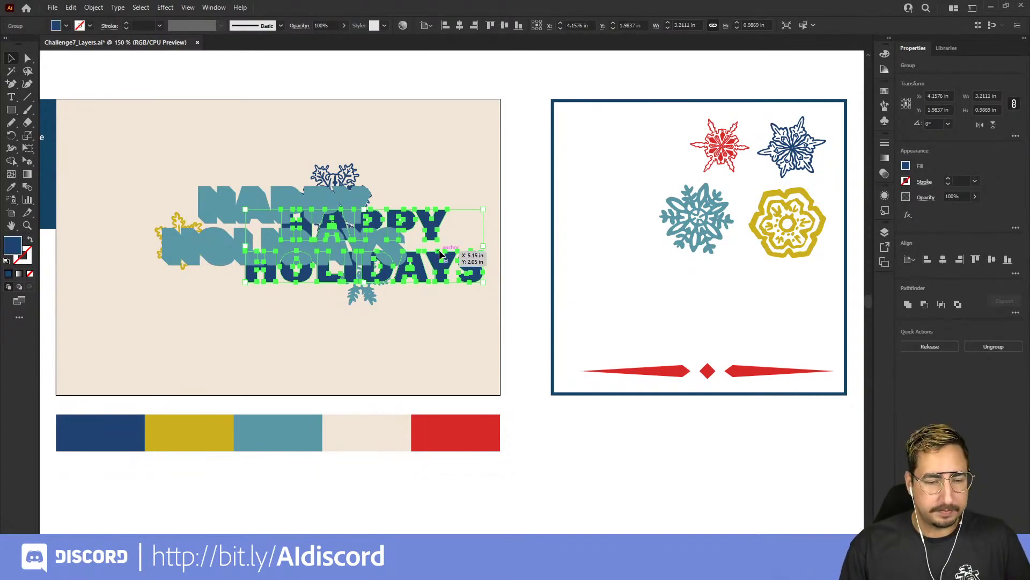
{"action": "right_click", "coordinate": [441, 220]}
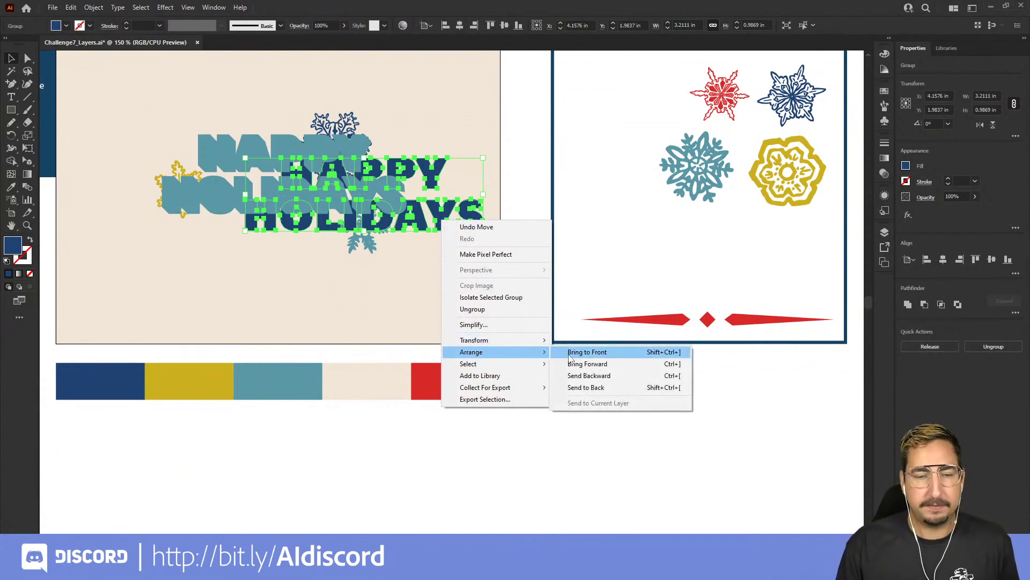
{"action": "left_click", "coordinate": [569, 352]}
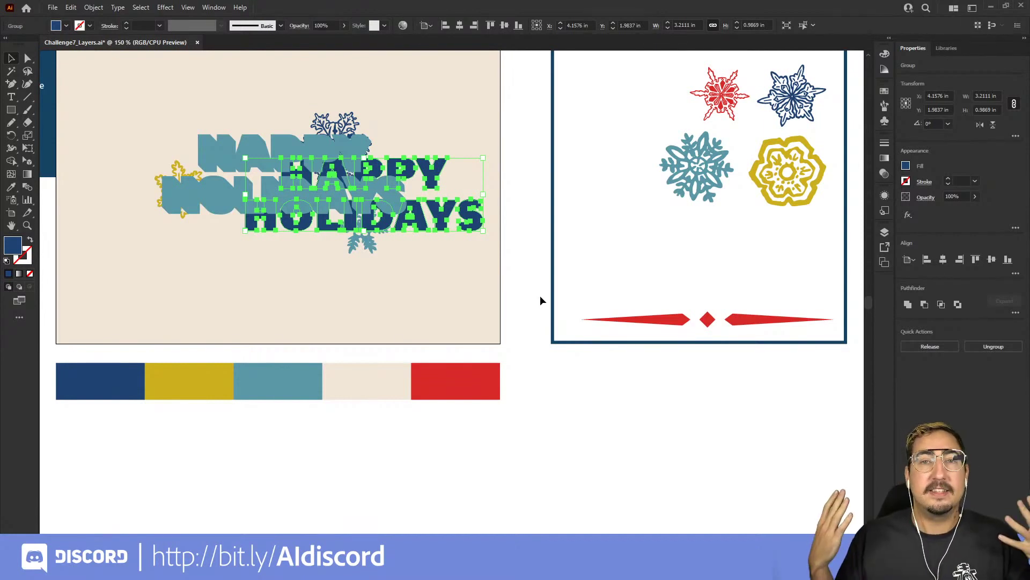
Undo the arranging and all the moves of the lettering and snowflakes onto the artboard
{"action": "key", "text": "ctrl+z"}
{"action": "key", "text": "ctrl+z"}
{"action": "key", "text": "ctrl+z"}
{"action": "key", "text": "ctrl+z"}
{"action": "key", "text": "ctrl+z"}
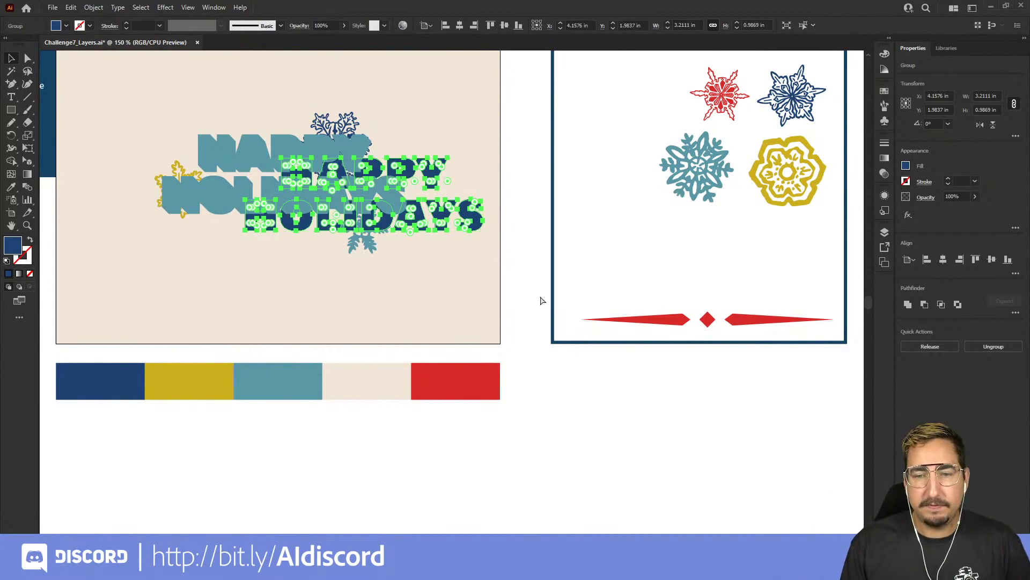
{"action": "key", "text": "ctrl+z"}
{"action": "key", "text": "ctrl+z"}
{"action": "key", "text": "ctrl+z"}
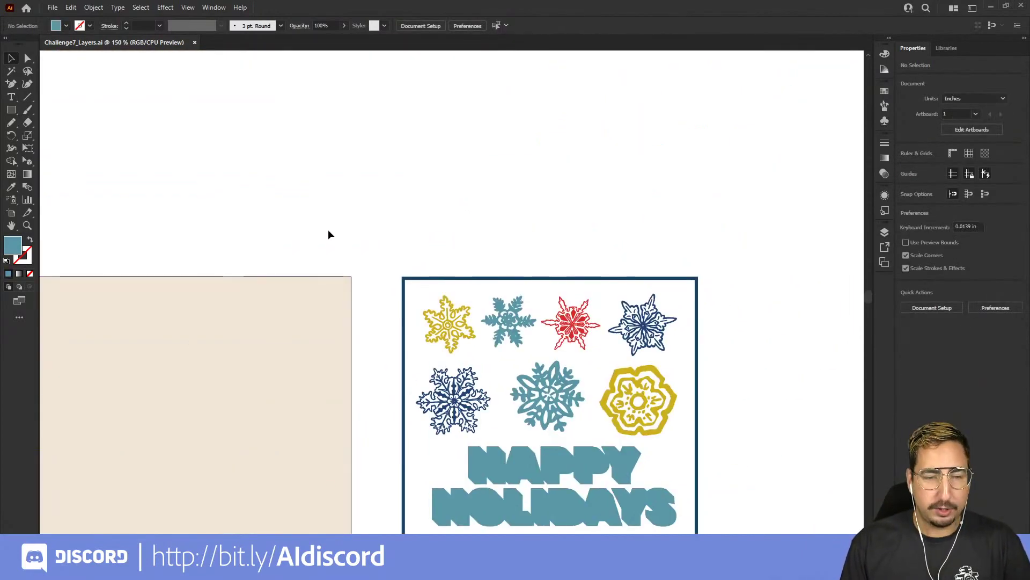
Draw a teal square about 1.37 in wide above the artboard and place an overlapping duplicate diagonally below it
{"action": "left_click", "coordinate": [12, 109]}
{"action": "left_click_drag", "start_coordinate": [315, 123], "coordinate": [413, 204]}
{"action": "key", "text": "v"}
{"action": "left_click_drag", "start_coordinate": [355, 146], "coordinate": [404, 180]}
Recolour the duplicate square with the red sampled from the red snowflake using the Eyedropper
{"action": "key", "text": "i"}
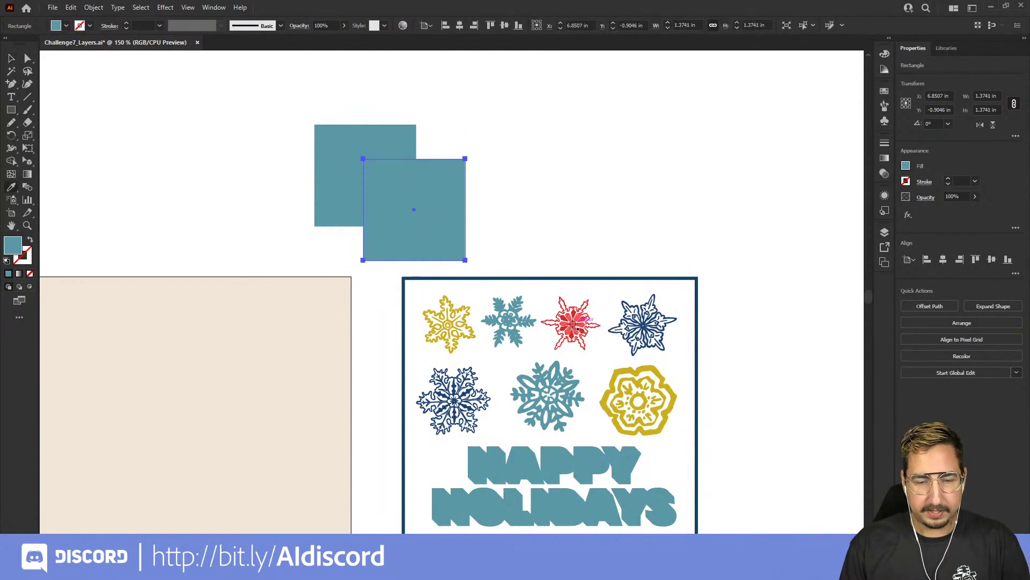
{"action": "left_click", "coordinate": [572, 322]}
{"action": "key", "text": "v"}
{"action": "left_click", "coordinate": [535, 200]}
Send the red square to the back so that it sits behind the teal square
{"action": "left_click", "coordinate": [419, 183]}
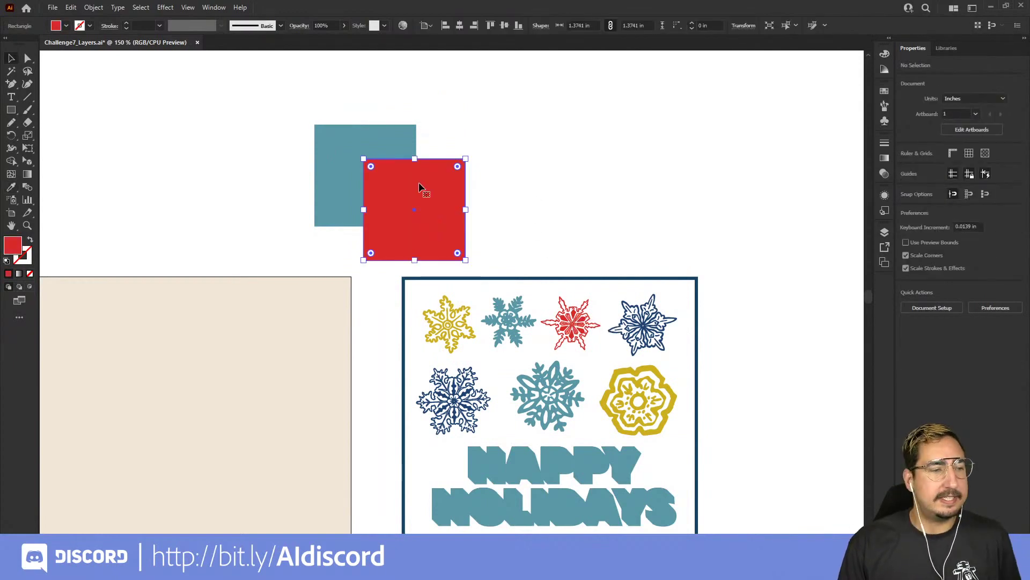
{"action": "left_click", "coordinate": [344, 166]}
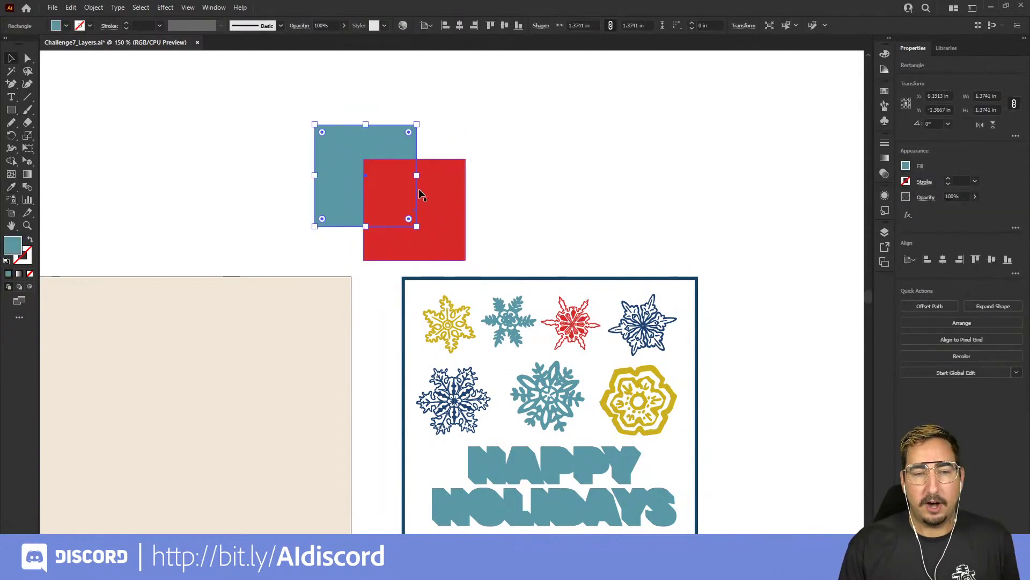
{"action": "left_click", "coordinate": [414, 184]}
{"action": "left_click", "coordinate": [330, 160]}
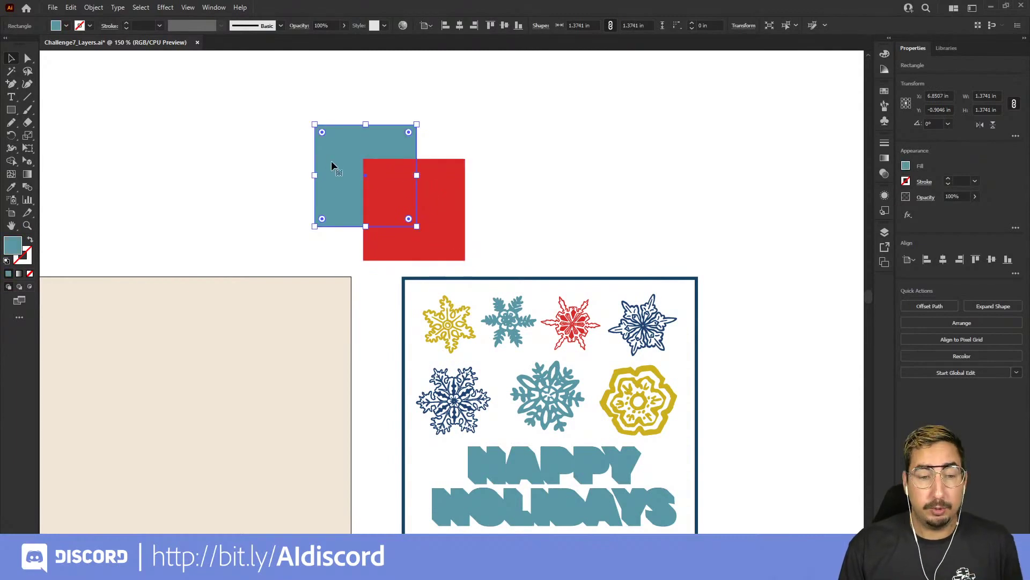
{"action": "key", "text": "ctrl+equal"}
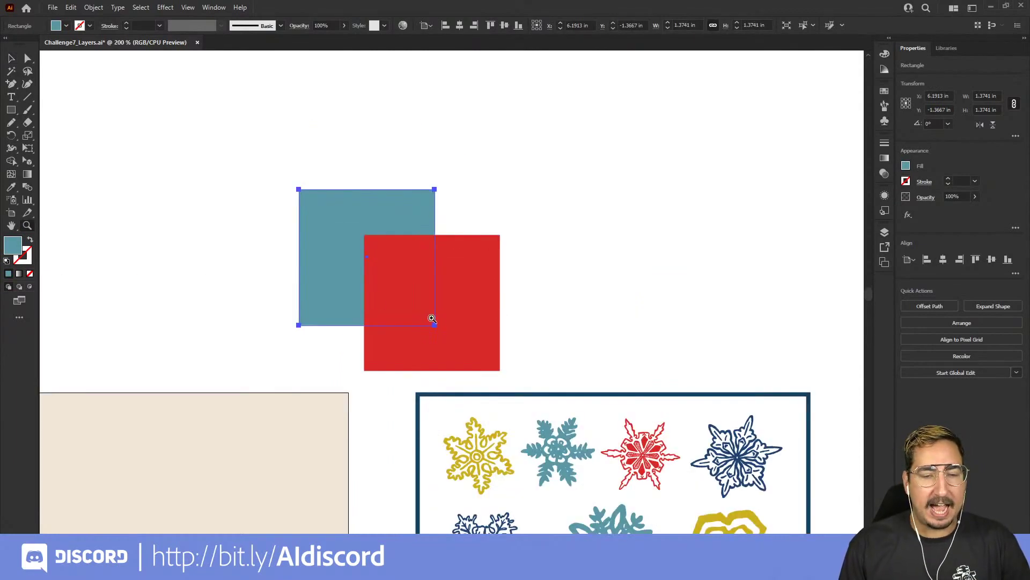
{"action": "key", "text": "ctrl+equal"}
{"action": "key", "text": "v"}
{"action": "left_click", "coordinate": [617, 176]}
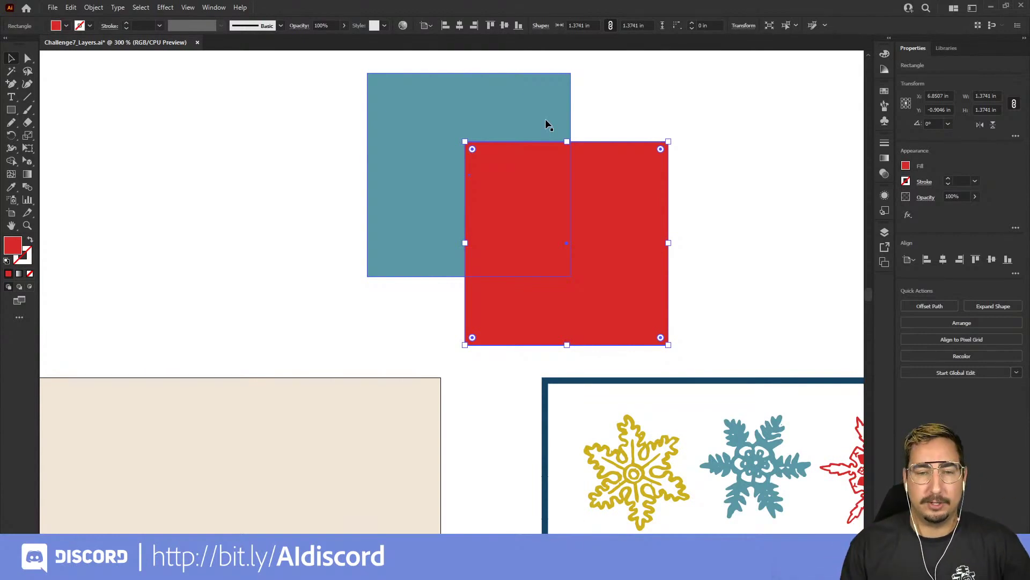
{"action": "right_click", "coordinate": [599, 183]}
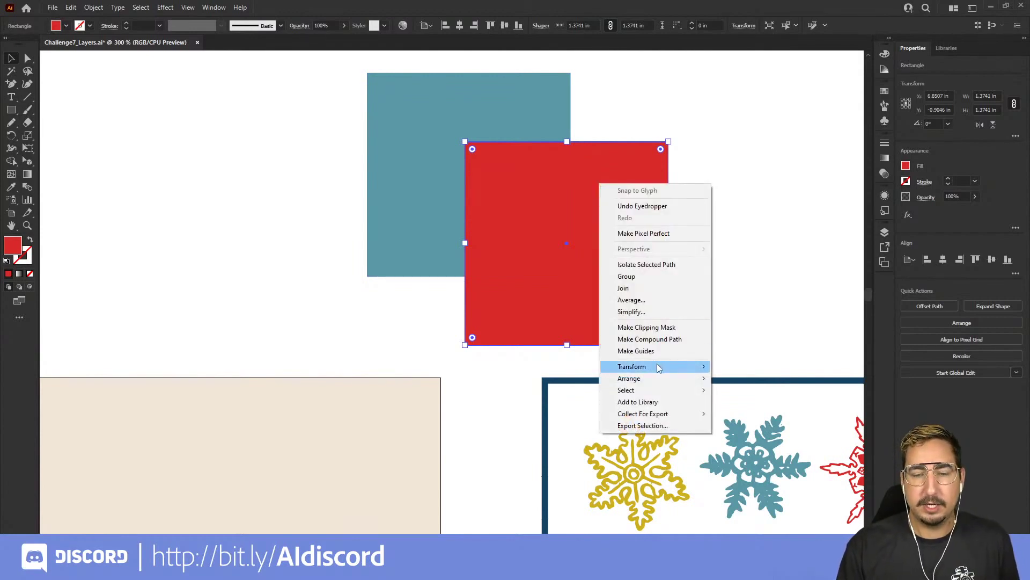
{"action": "mouse_move", "coordinate": [701, 384]}
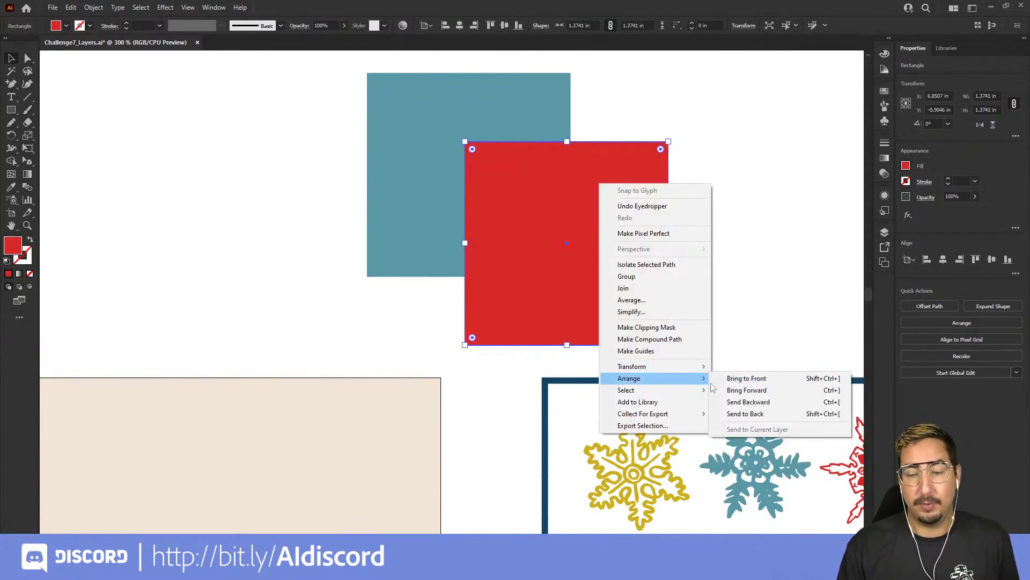
{"action": "left_click", "coordinate": [747, 414]}
{"action": "left_click", "coordinate": [741, 308]}
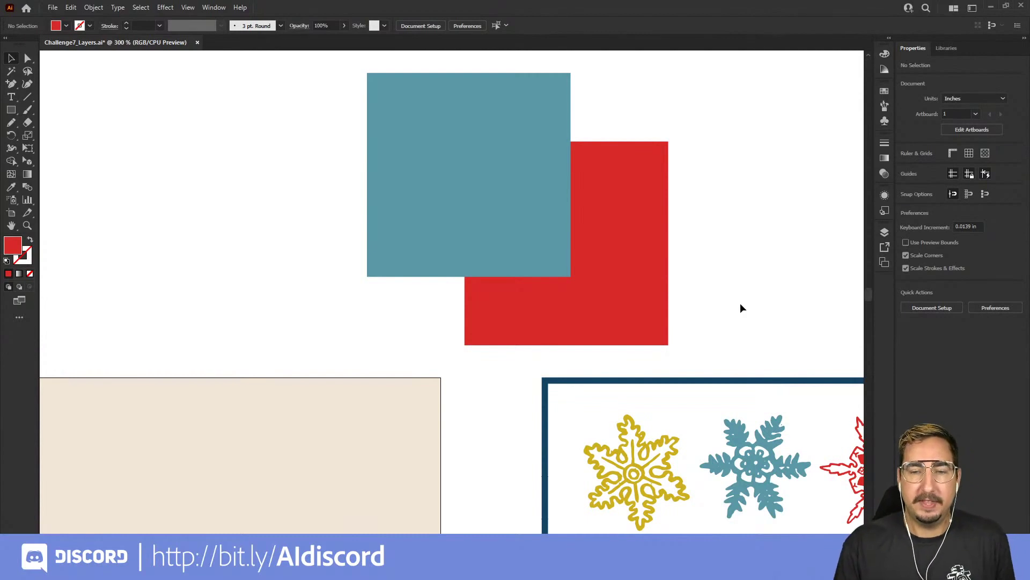
Move the small teal snowflake from the design assets onto the right edge of the red square
{"action": "left_click", "coordinate": [575, 230]}
{"action": "left_click", "coordinate": [523, 253]}
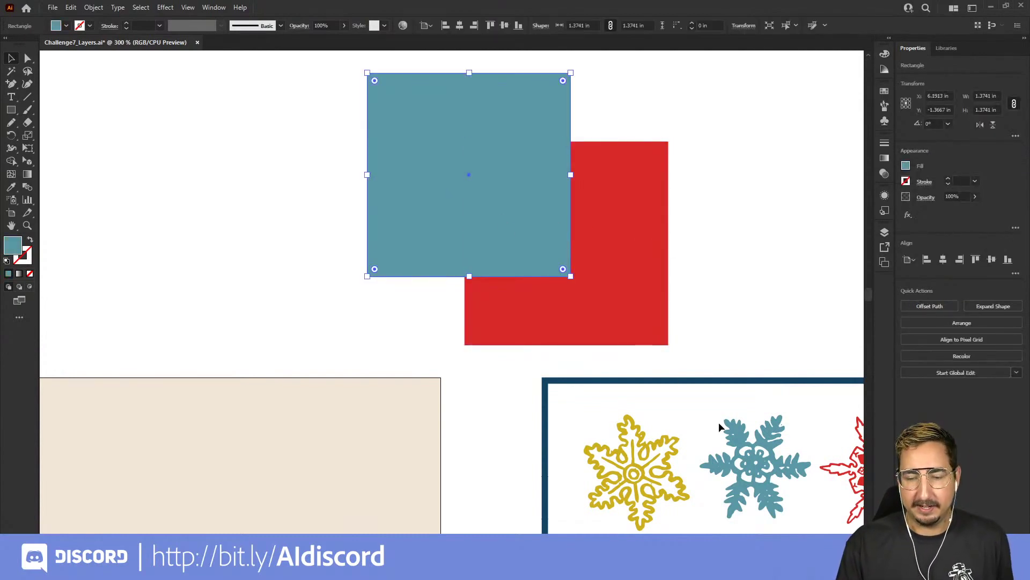
{"action": "left_click", "coordinate": [737, 437]}
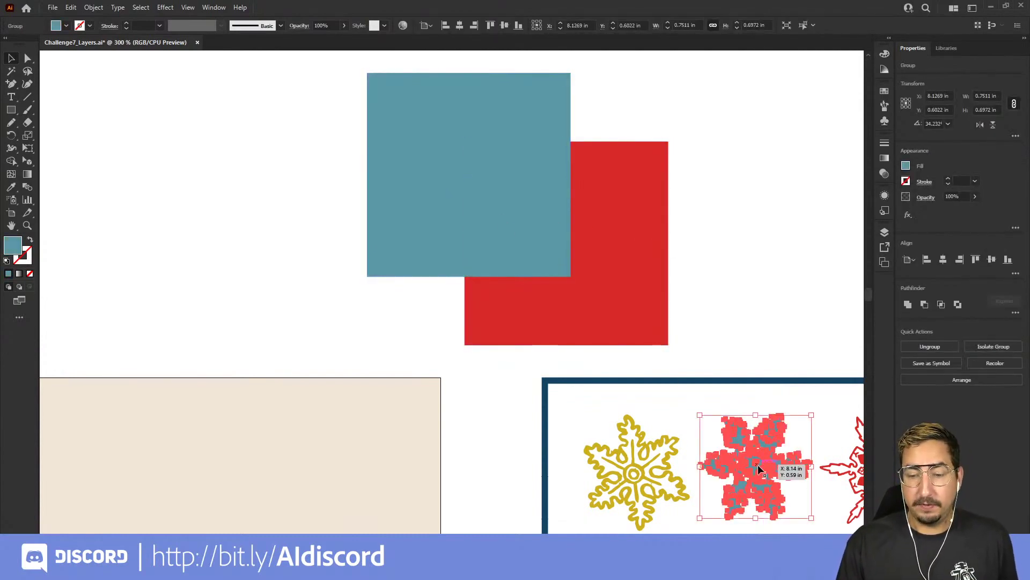
{"action": "left_click_drag", "start_coordinate": [759, 458], "coordinate": [753, 219]}
{"action": "left_click", "coordinate": [713, 171]}
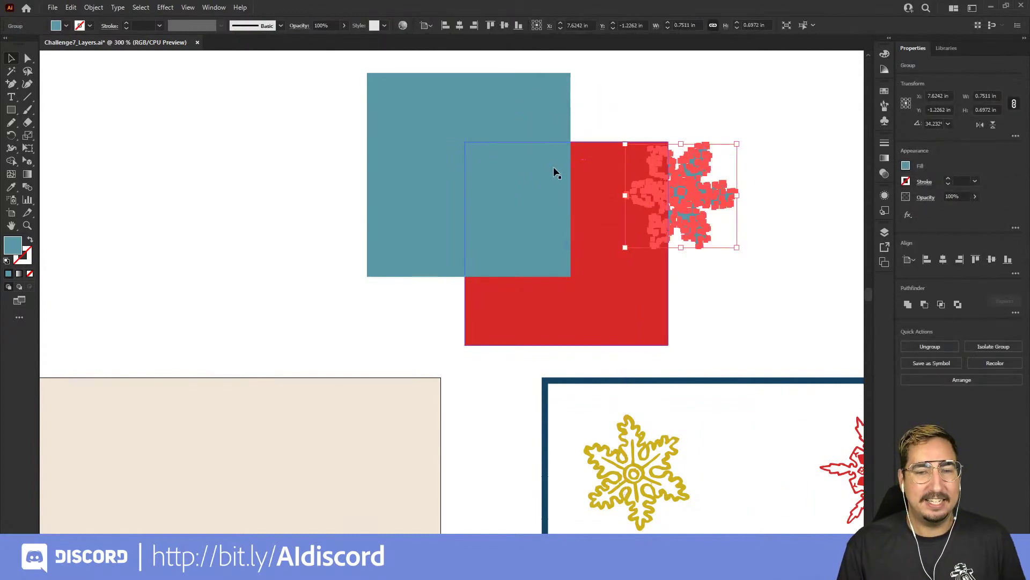
{"action": "left_click", "coordinate": [583, 182]}
Undo the snowflake move, the rearranging and the creation of both example squares, leaving nothing selected
{"action": "key", "text": "ctrl+z"}
{"action": "key", "text": "ctrl+z"}
{"action": "key", "text": "ctrl+z"}
{"action": "key", "text": "ctrl+z"}
{"action": "key", "text": "ctrl+z"}
{"action": "key", "text": "ctrl+z"}
{"action": "key", "text": "ctrl+z"}
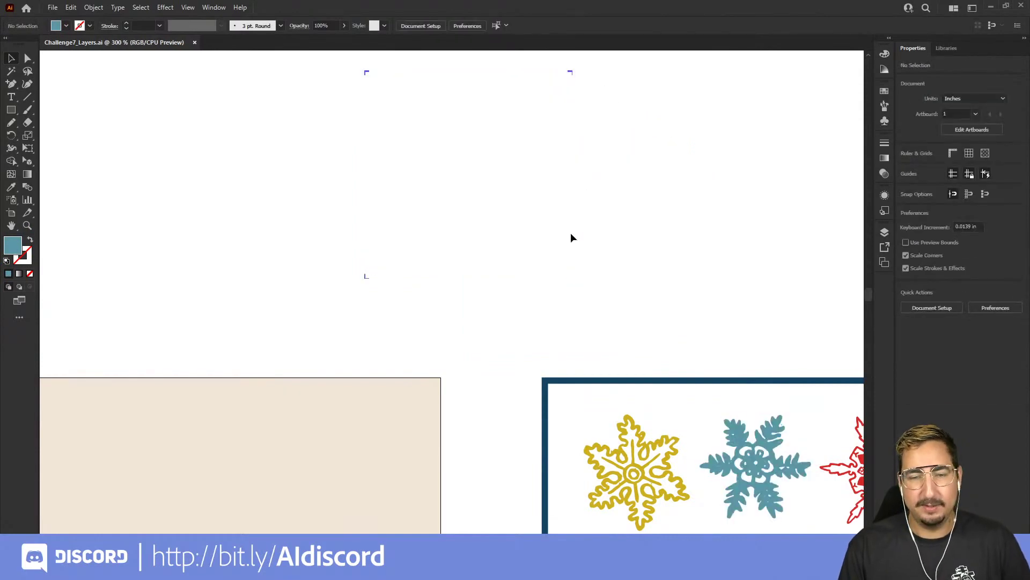
{"action": "key", "text": "ctrl+shift+a"}
Show the document's layers and float the layer list over the beige artboard
{"action": "key", "text": "z"}
{"action": "key", "text": "ctrl+minus"}
{"action": "key", "text": "ctrl+minus"}
{"action": "left_click_drag", "start_coordinate": [512, 379], "coordinate": [644, 191]}
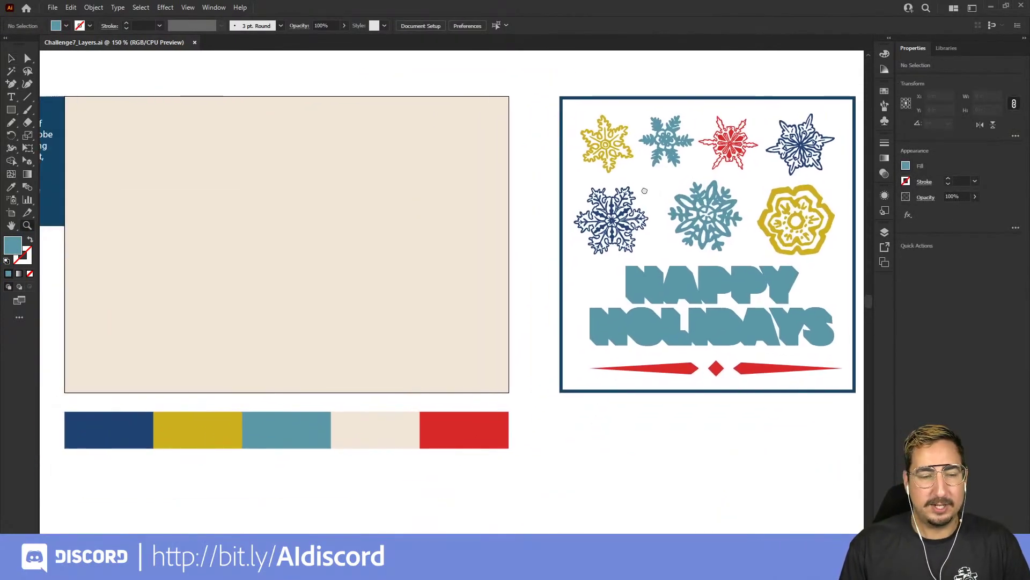
{"action": "left_click", "coordinate": [885, 232]}
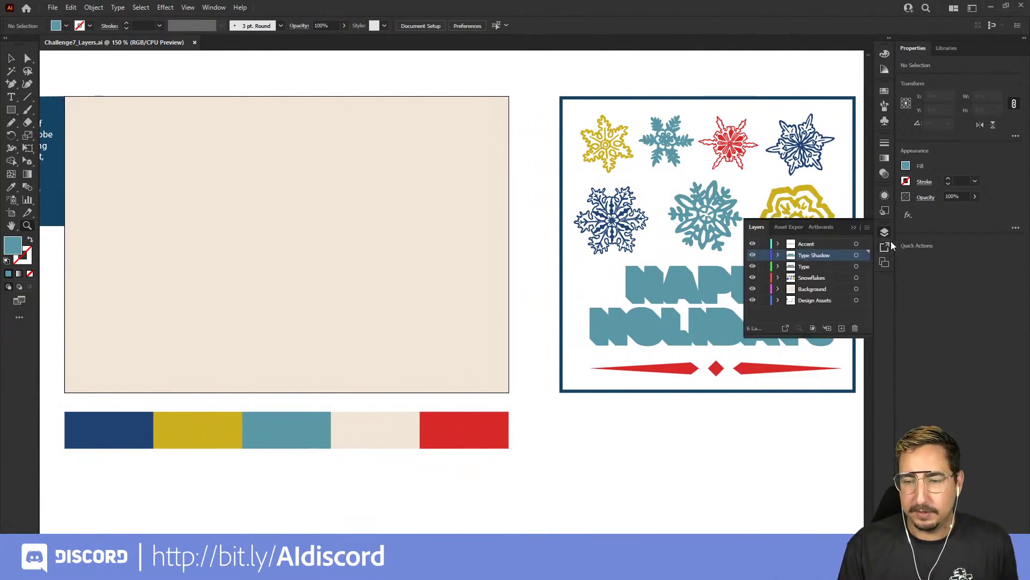
{"action": "left_click_drag", "start_coordinate": [845, 227], "coordinate": [385, 125]}
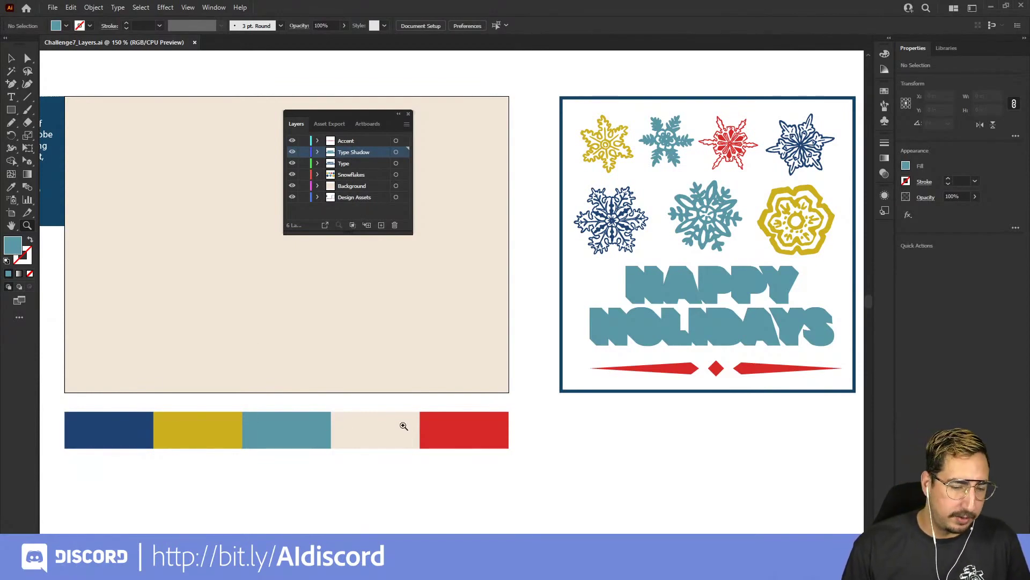
Select all five colour swatches below the artboard to check which layer holds them
{"action": "left_click", "coordinate": [11, 58]}
{"action": "scroll", "coordinate": [251, 340], "scroll_direction": "down", "scroll_amount": 3}
{"action": "scroll", "coordinate": [250, 340], "scroll_direction": "left", "scroll_amount": 1}
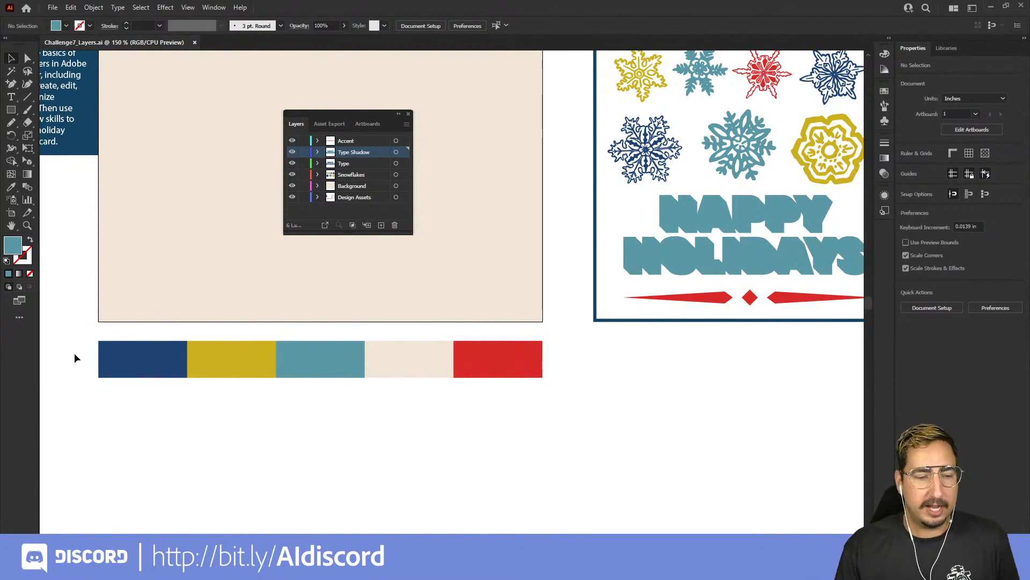
{"action": "left_click_drag", "start_coordinate": [75, 340], "coordinate": [555, 414]}
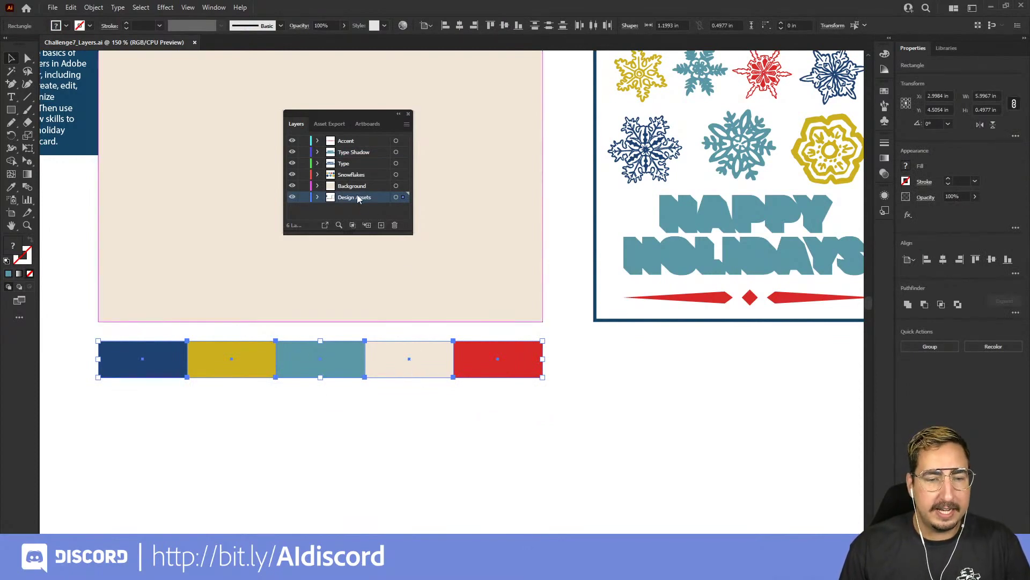
Add a new layer directly above Design Assets and name it Colors
{"action": "left_click", "coordinate": [382, 225]}
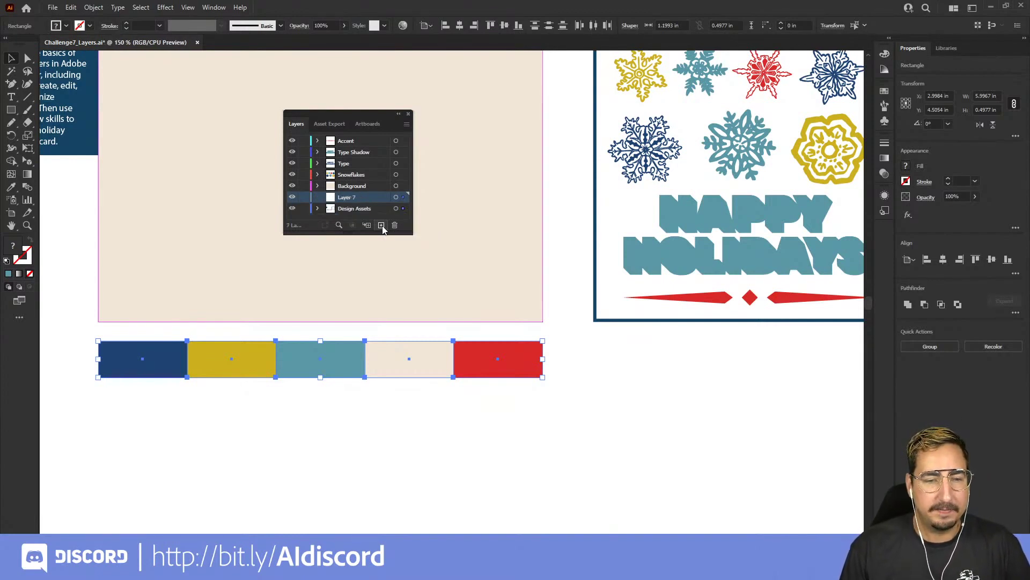
{"action": "double_click", "coordinate": [352, 198]}
{"action": "type", "text": "Colors"}
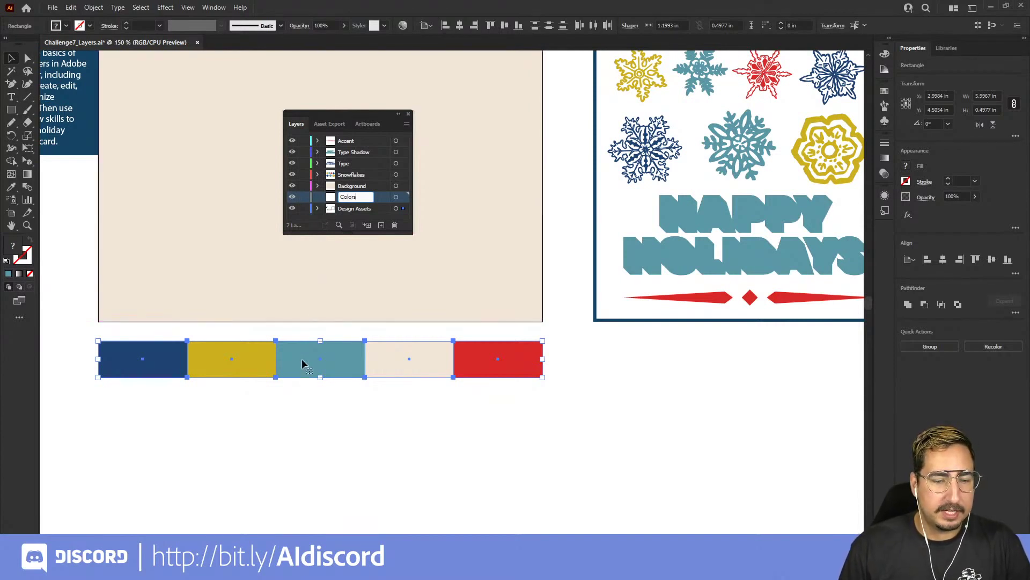
Send the five selected colour swatches to the Colors layer
{"action": "right_click", "coordinate": [224, 347]}
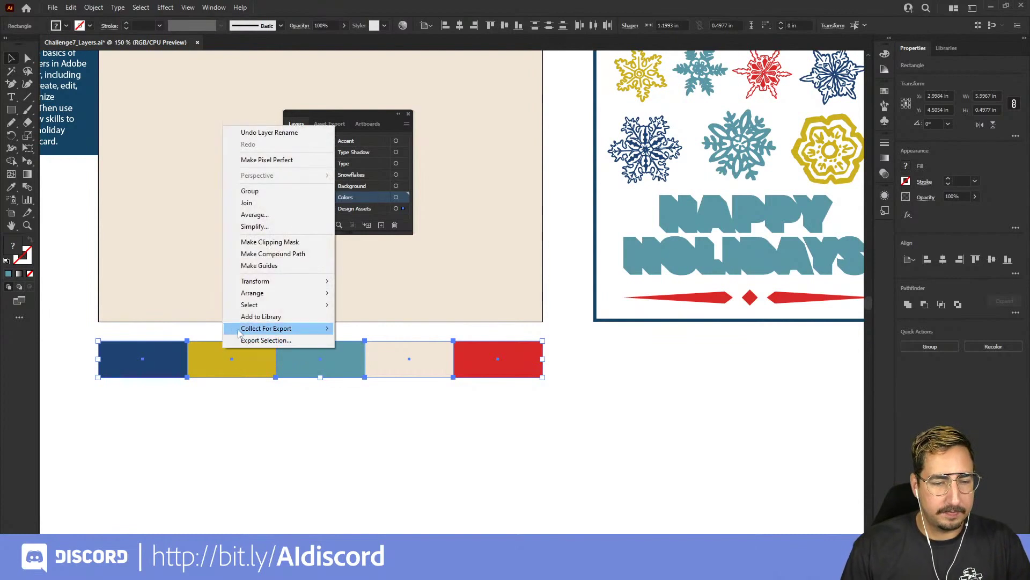
{"action": "mouse_move", "coordinate": [259, 294]}
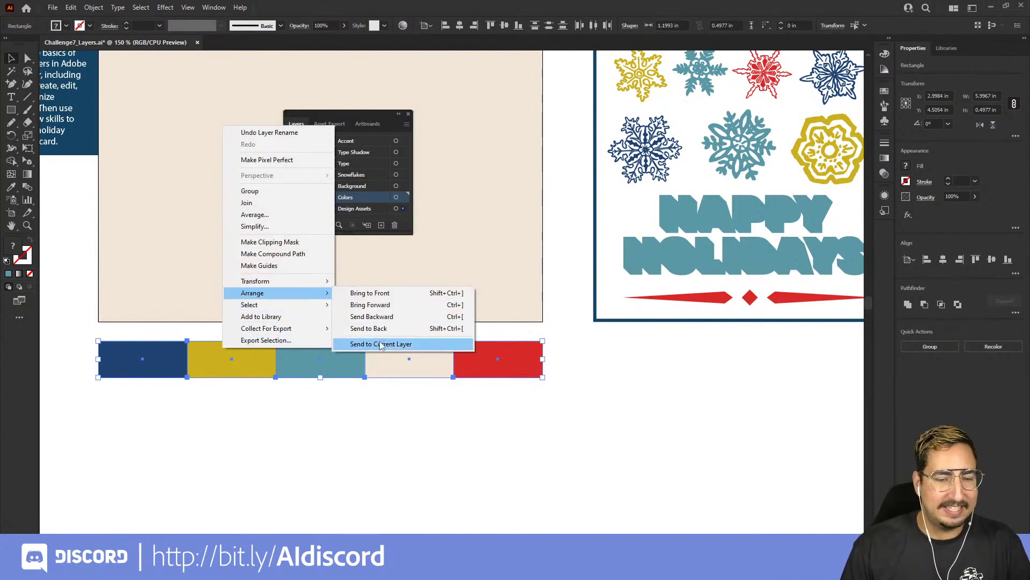
{"action": "left_click", "coordinate": [365, 111]}
{"action": "left_click_drag", "start_coordinate": [361, 111], "coordinate": [518, 93]}
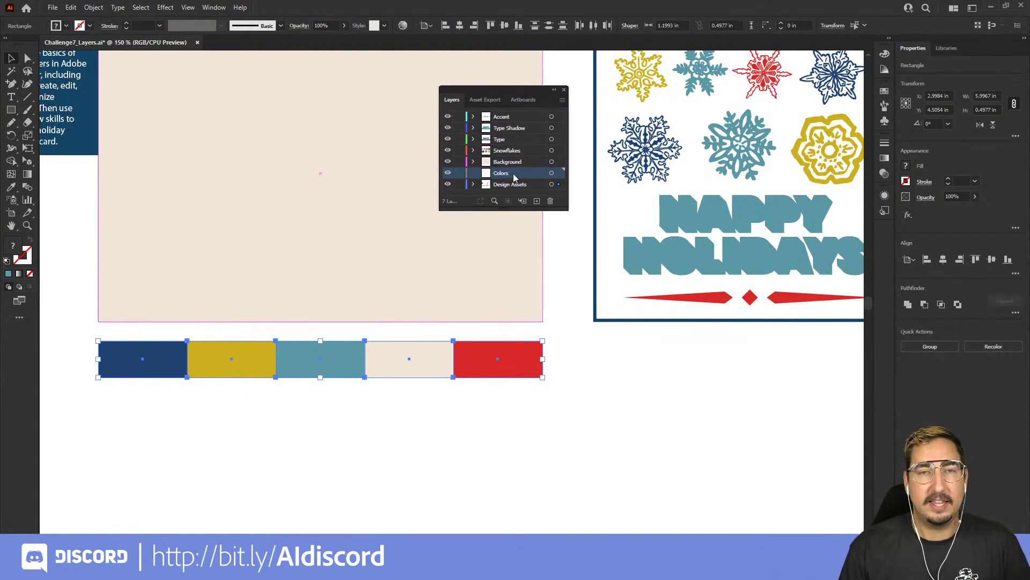
{"action": "right_click", "coordinate": [213, 348]}
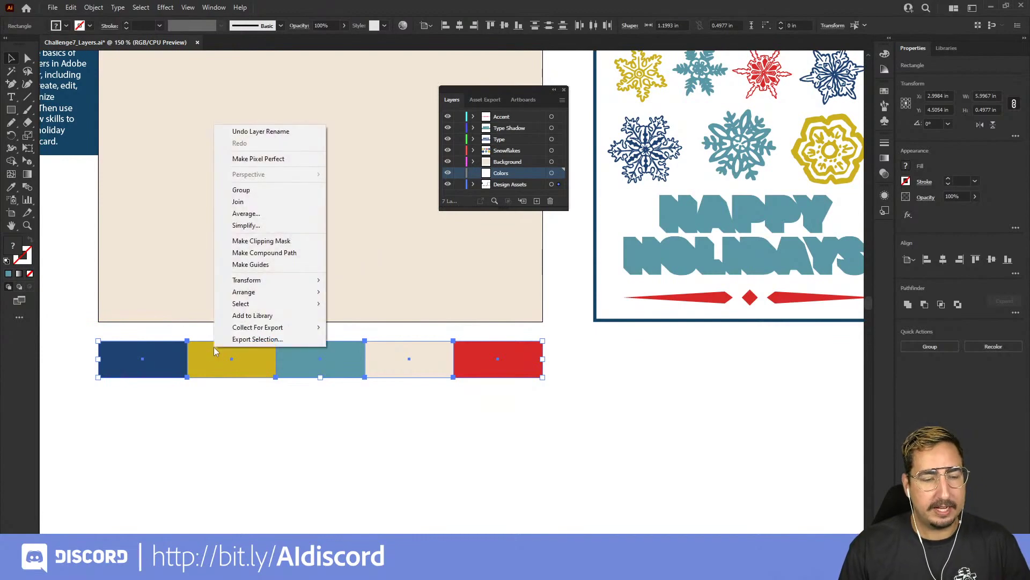
{"action": "mouse_move", "coordinate": [261, 294]}
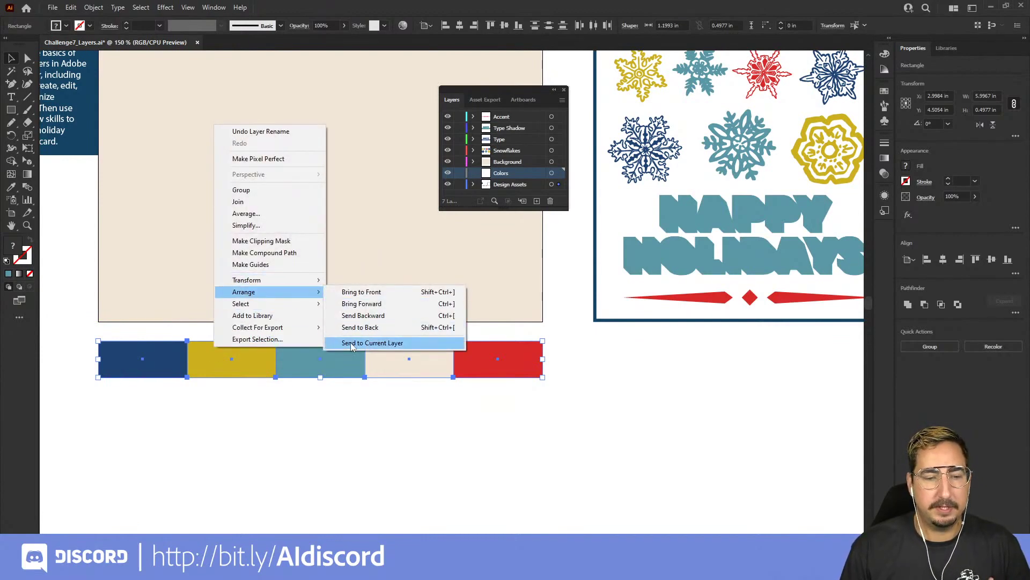
{"action": "left_click", "coordinate": [352, 344]}
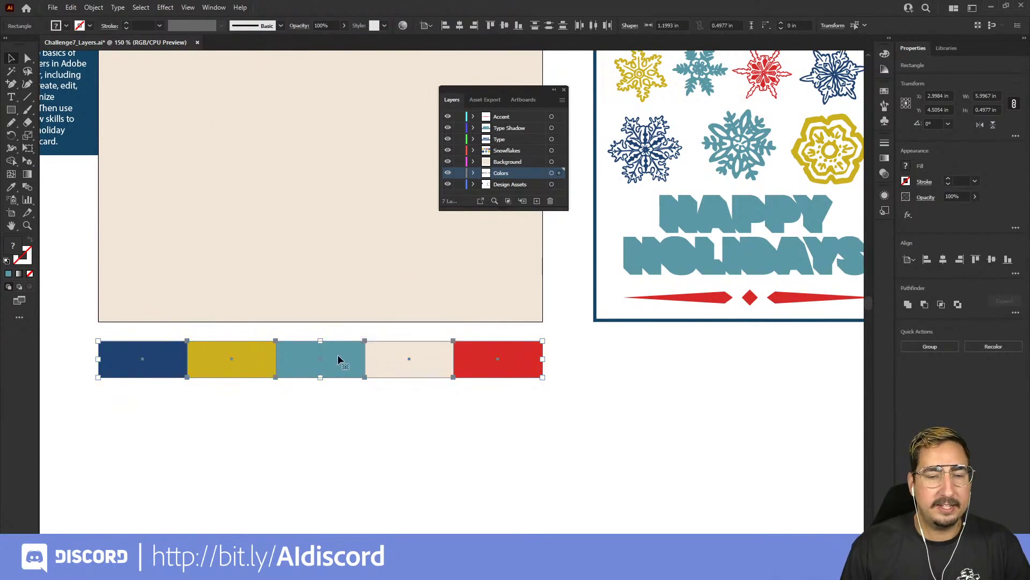
Hide the Colors, Background and Snowflakes layers and show them again to check what each one contains
{"action": "key", "text": "z"}
{"action": "left_click_drag", "start_coordinate": [343, 346], "coordinate": [401, 214]}
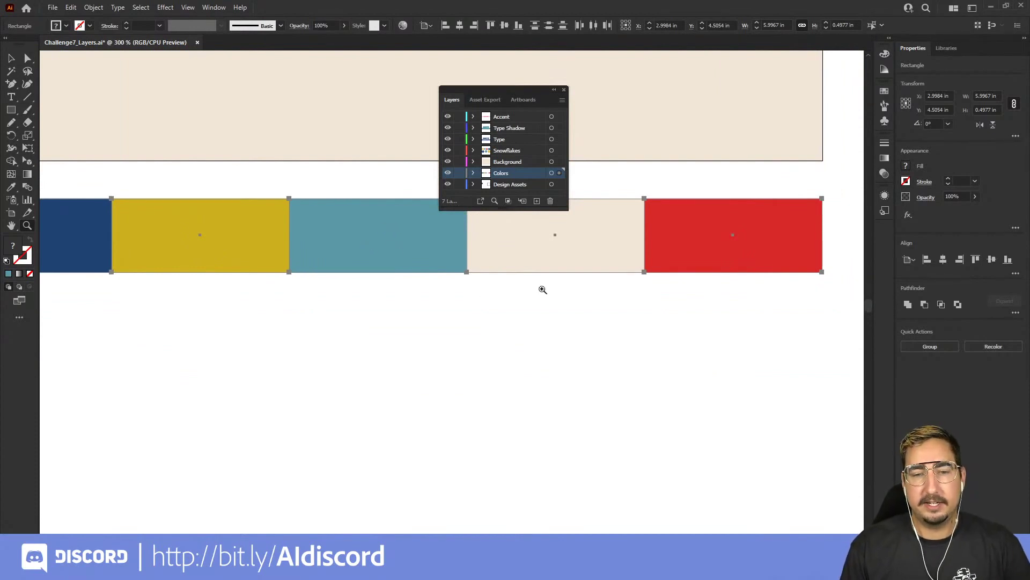
{"action": "left_click", "coordinate": [519, 276], "text": "alt"}
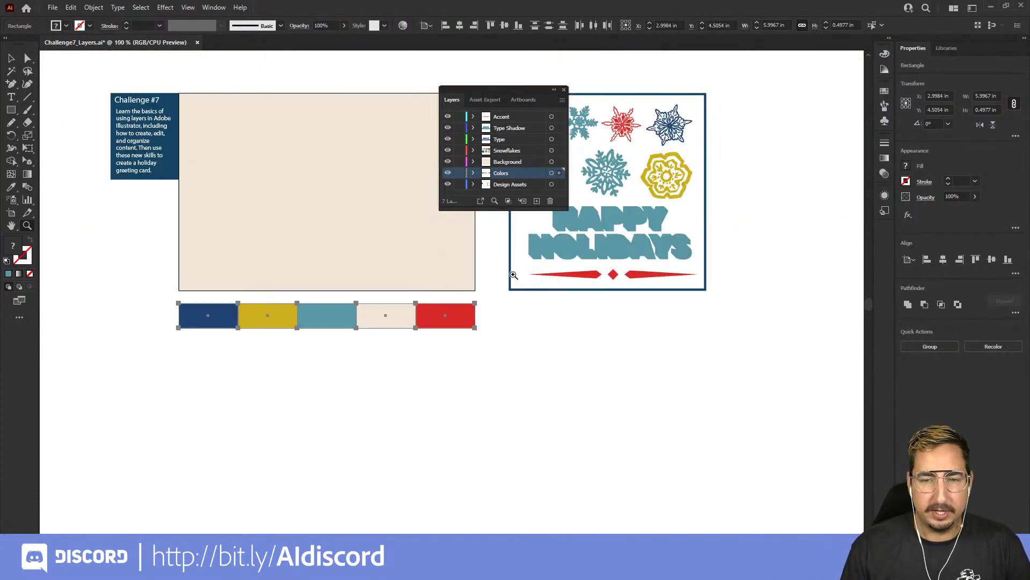
{"action": "left_click", "coordinate": [448, 172]}
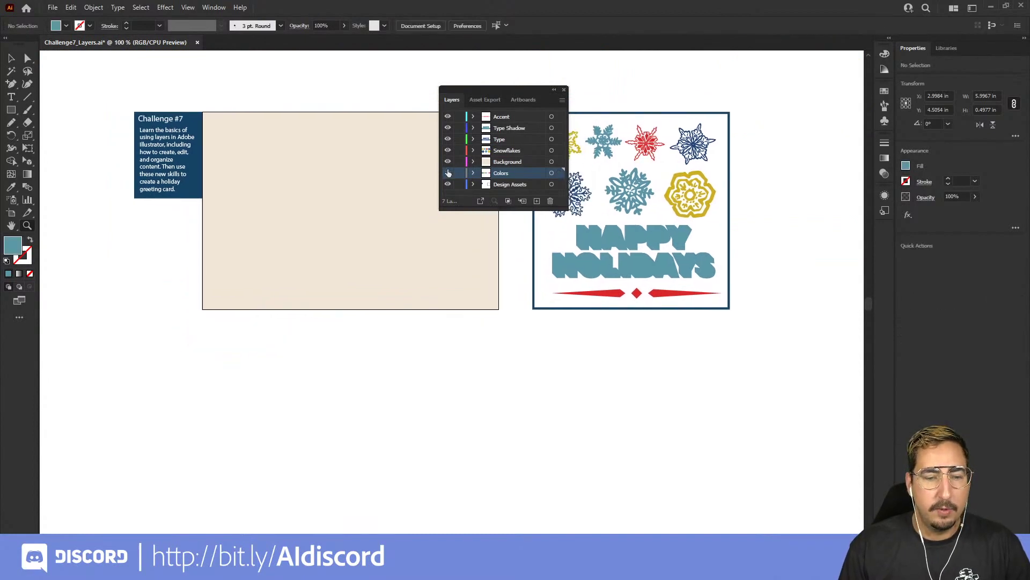
{"action": "left_click", "coordinate": [448, 161]}
{"action": "left_click", "coordinate": [448, 150]}
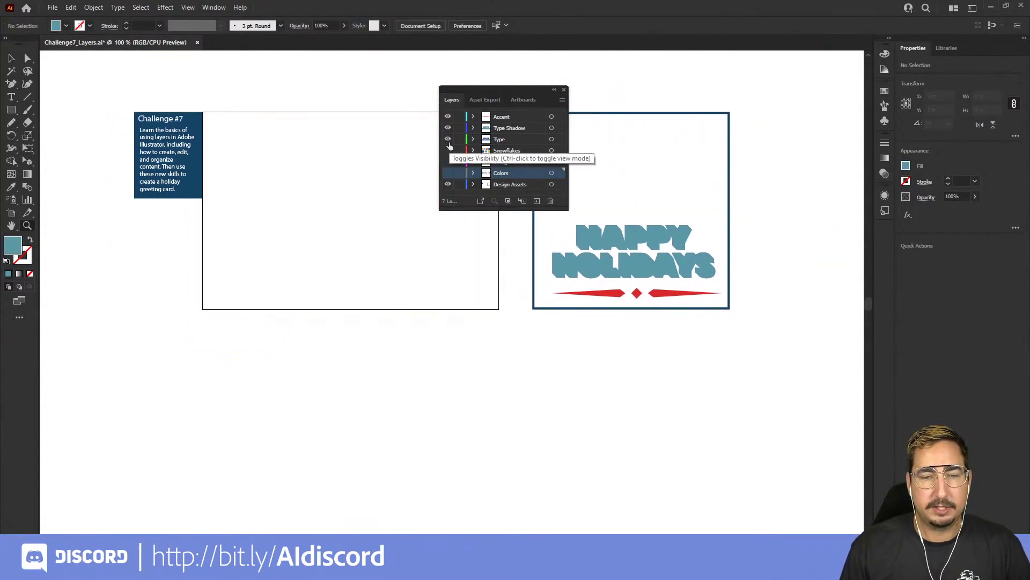
{"action": "left_click", "coordinate": [448, 151]}
{"action": "left_click", "coordinate": [448, 162]}
{"action": "left_click", "coordinate": [448, 173]}
Hide the Design Assets layer and lock the Background and Colors layers against editing
{"action": "left_click", "coordinate": [449, 184]}
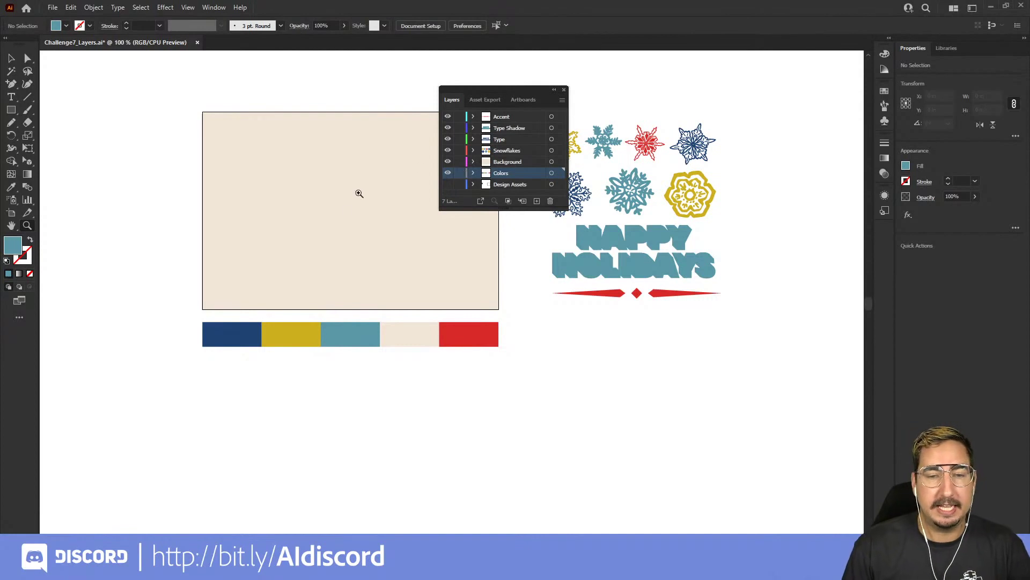
{"action": "left_click", "coordinate": [459, 162]}
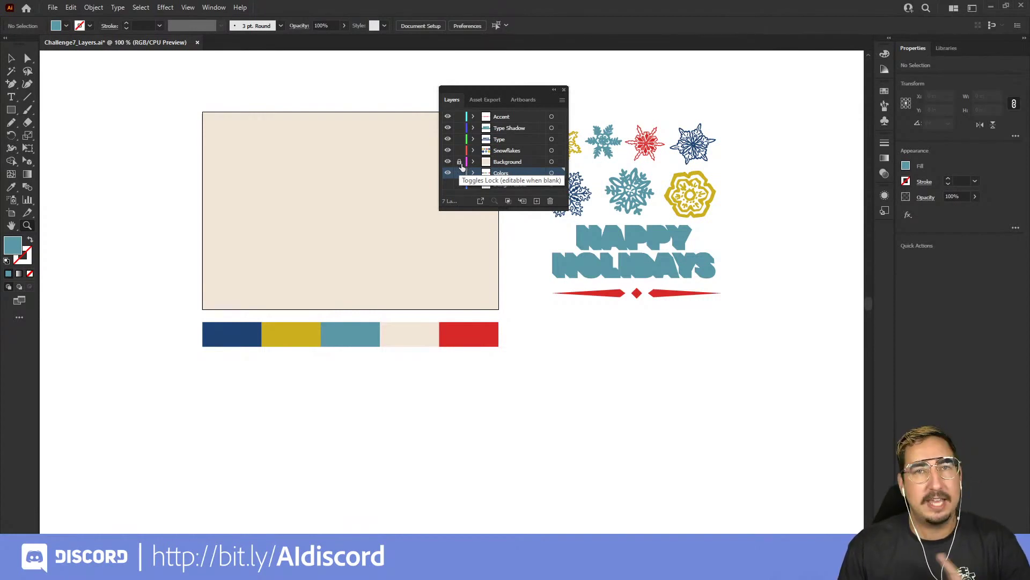
{"action": "key", "text": "v"}
{"action": "left_click_drag", "start_coordinate": [290, 153], "coordinate": [278, 197]}
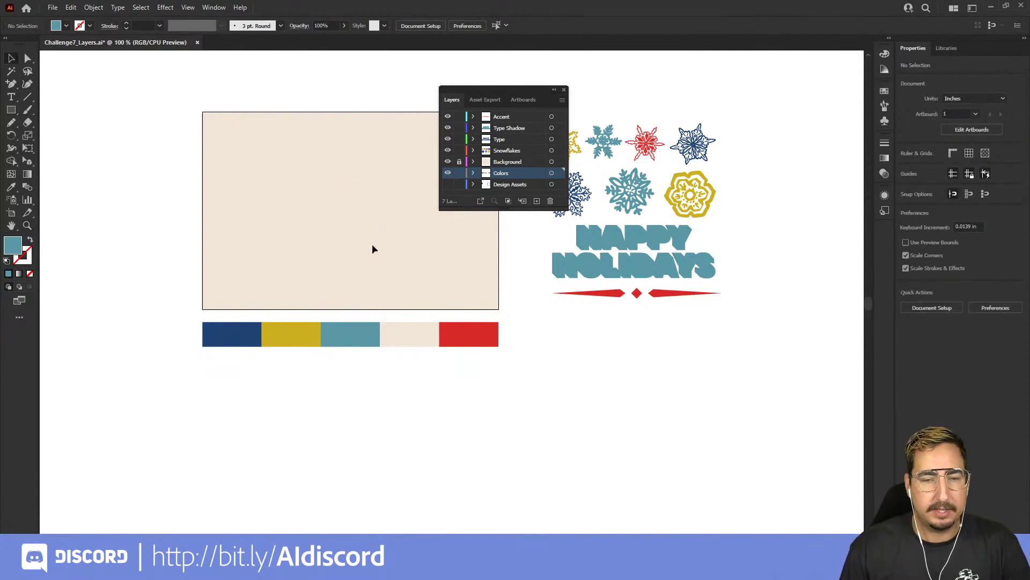
{"action": "left_click", "coordinate": [459, 173]}
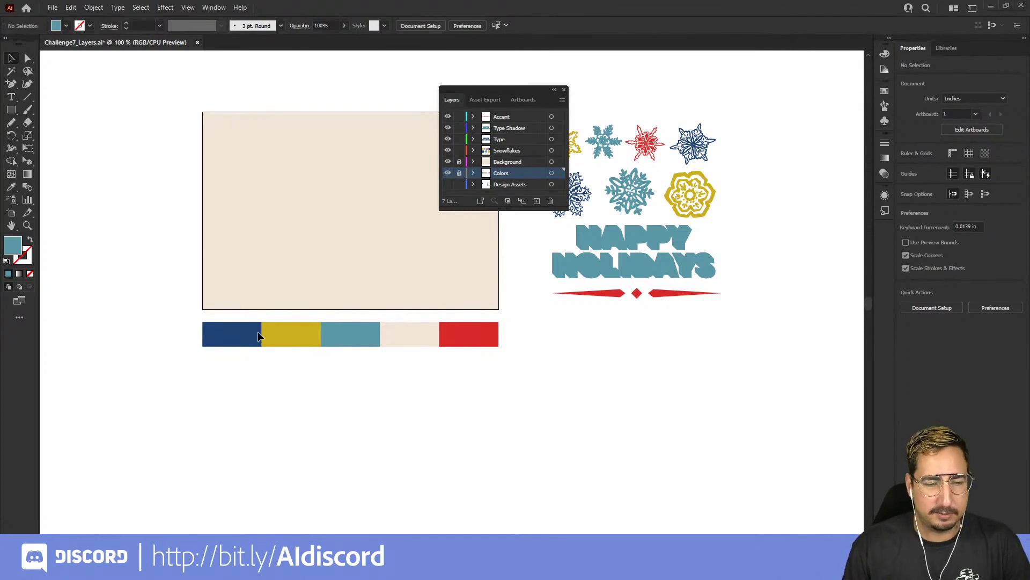
Select the Happy Holidays lettering to check which layers hold it, leaving nothing selected
{"action": "left_click_drag", "start_coordinate": [498, 88], "coordinate": [443, 110]}
{"action": "key", "text": "z"}
{"action": "left_click", "coordinate": [690, 219]}
{"action": "left_click", "coordinate": [691, 219]}
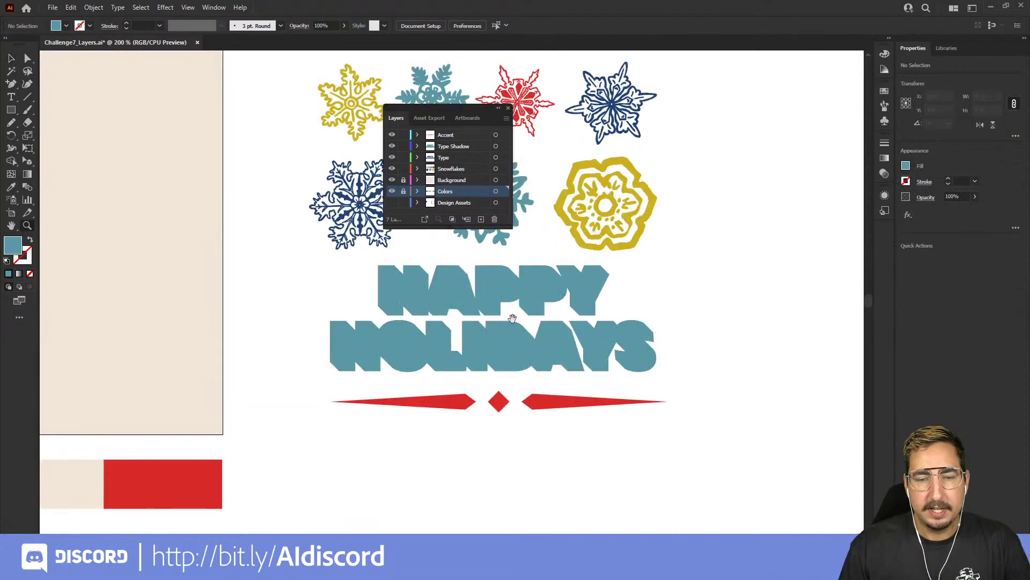
{"action": "left_click_drag", "start_coordinate": [691, 219], "coordinate": [601, 274]}
{"action": "key", "text": "v"}
{"action": "left_click_drag", "start_coordinate": [367, 250], "coordinate": [490, 278]}
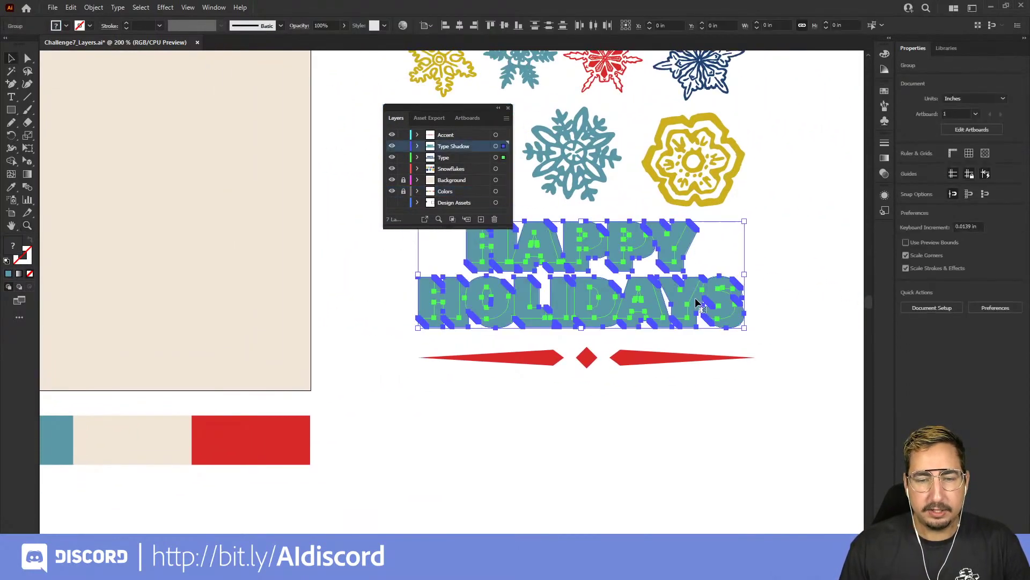
{"action": "key", "text": "z"}
{"action": "left_click", "coordinate": [418, 311], "text": "alt"}
{"action": "left_click_drag", "start_coordinate": [418, 311], "coordinate": [675, 284]}
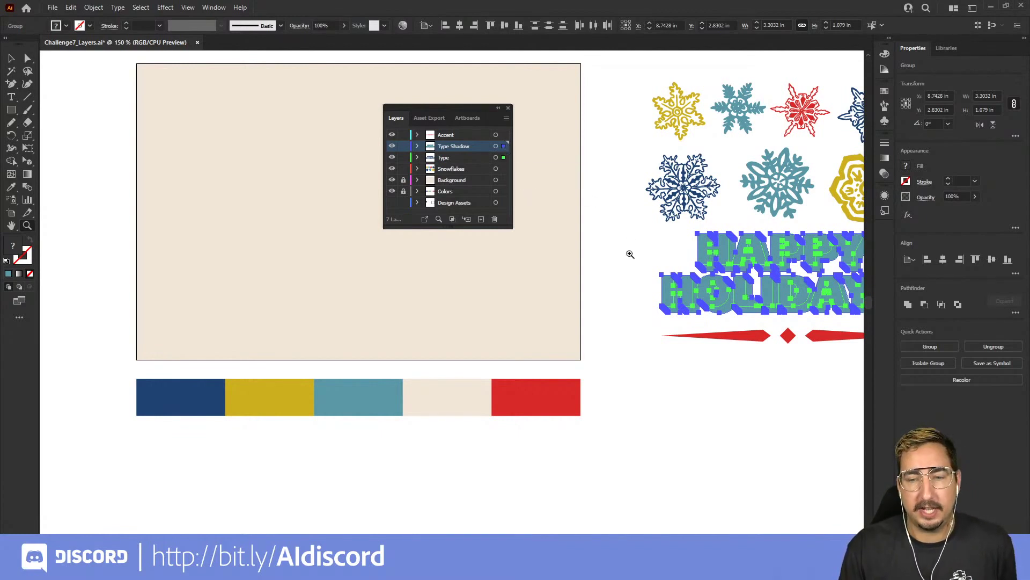
{"action": "key", "text": "v"}
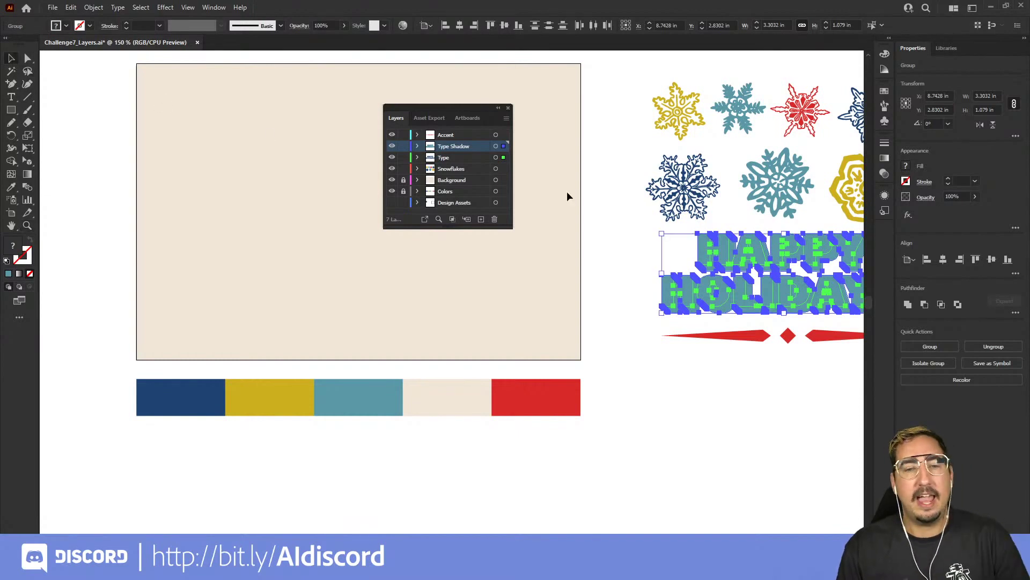
{"action": "left_click", "coordinate": [614, 195]}
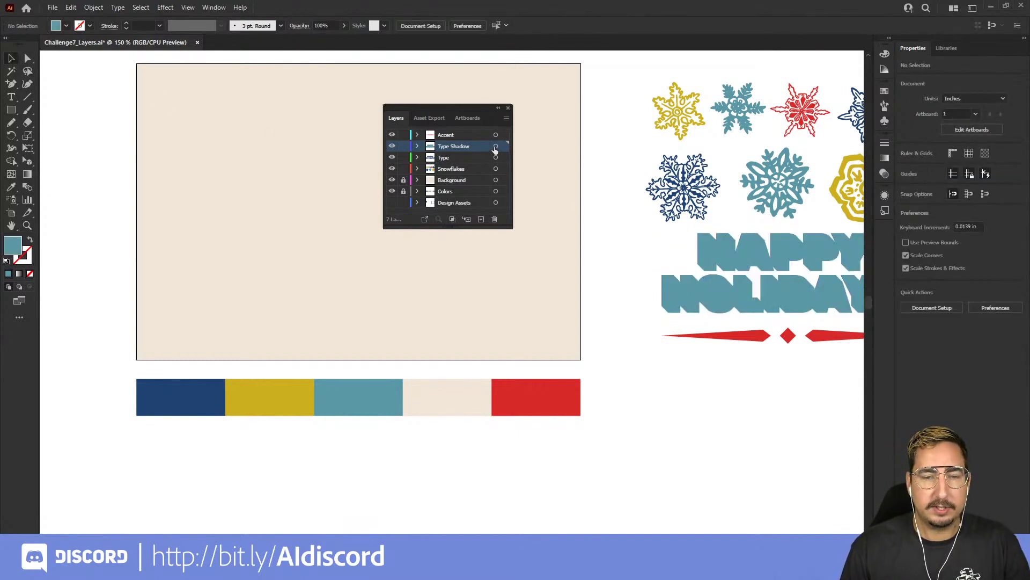
Select all artwork on the Type Shadow and Type layers and move it onto the beige artboard
{"action": "left_click", "coordinate": [496, 146]}
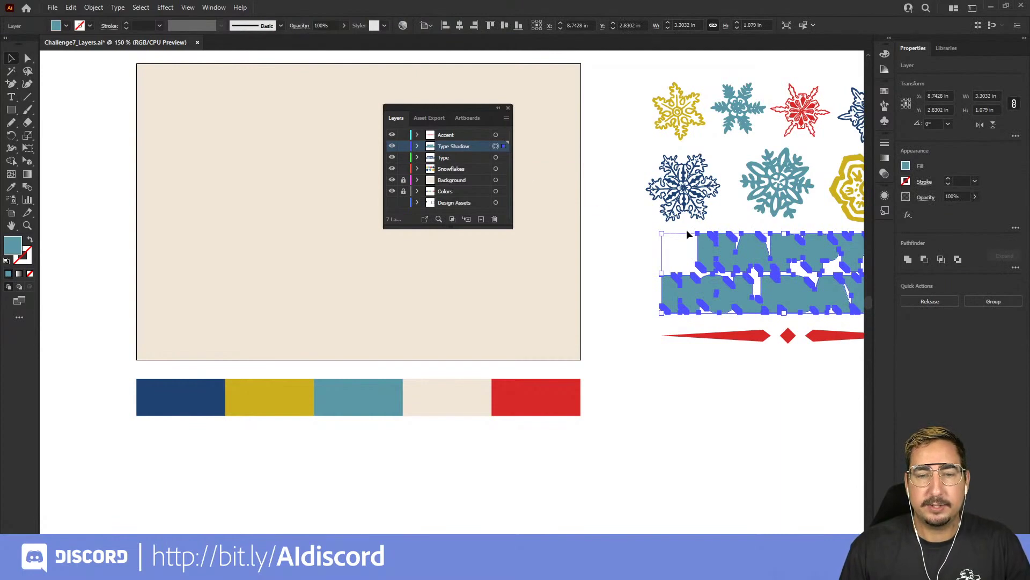
{"action": "left_click", "coordinate": [496, 157], "text": "shift"}
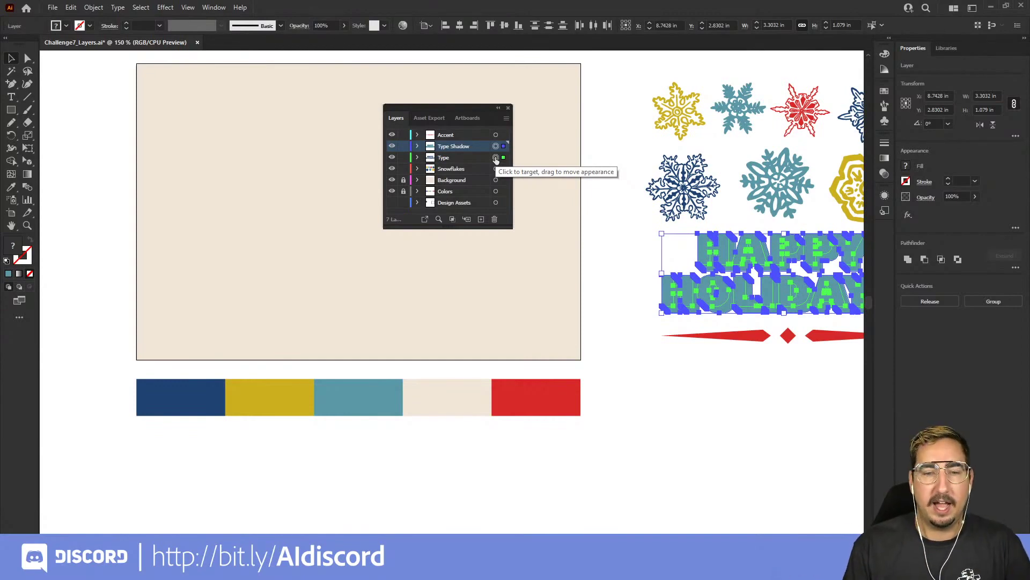
{"action": "left_click_drag", "start_coordinate": [724, 254], "coordinate": [291, 187]}
{"action": "left_click_drag", "start_coordinate": [424, 110], "coordinate": [666, 299]}
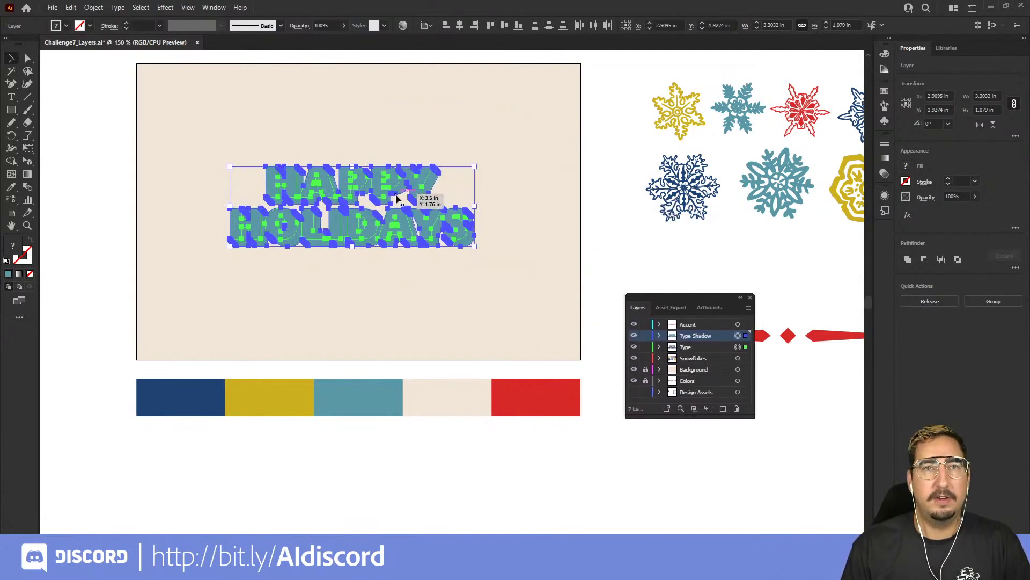
Scale the Happy Holidays lettering proportionally to about 4.95 in wide and reposition it near the middle of the card
{"action": "left_click", "coordinate": [29, 139]}
{"action": "left_click_drag", "start_coordinate": [487, 143], "coordinate": [541, 113]}
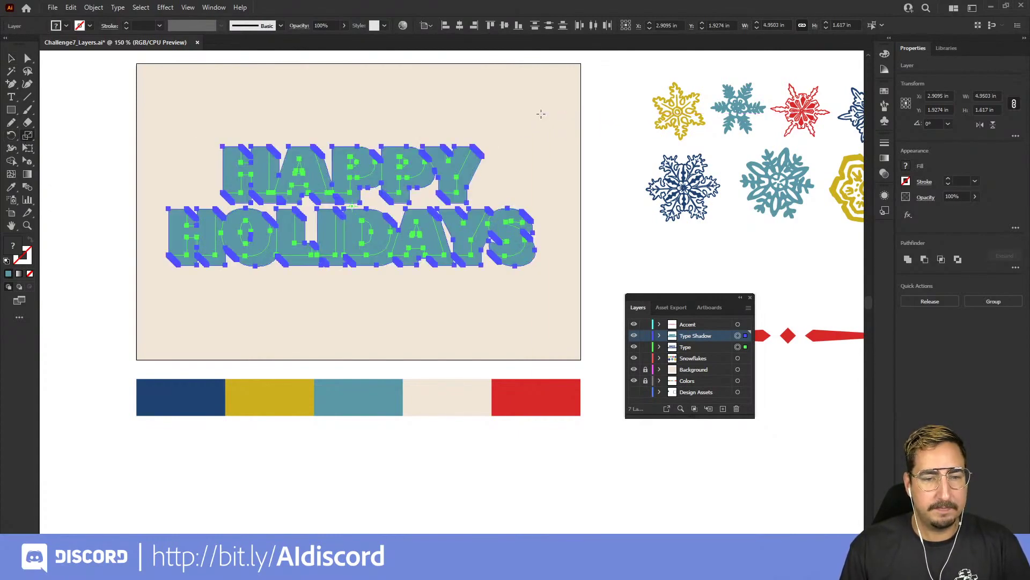
{"action": "key", "text": "v"}
{"action": "left_click_drag", "start_coordinate": [417, 168], "coordinate": [437, 168]}
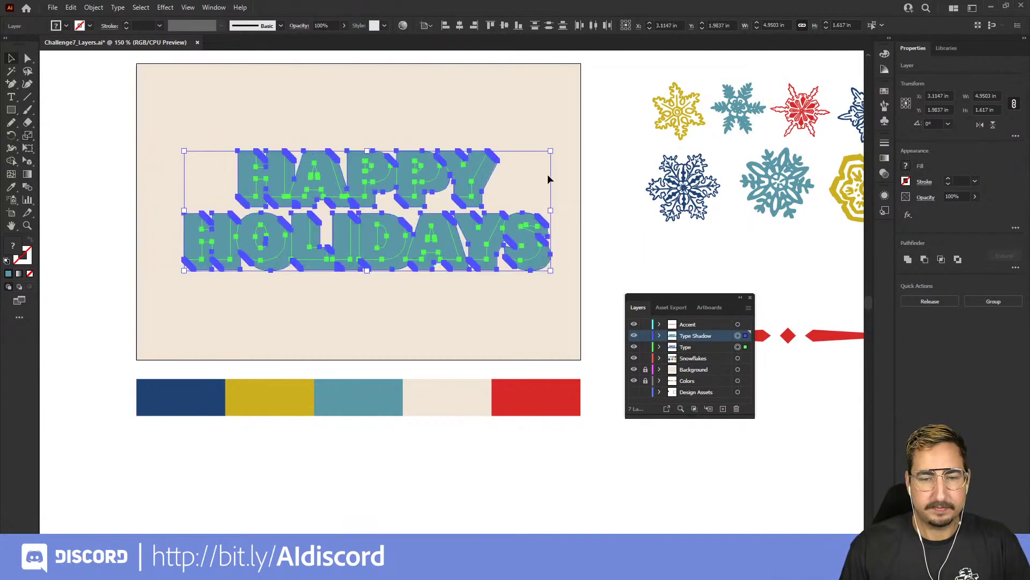
{"action": "left_click", "coordinate": [600, 177]}
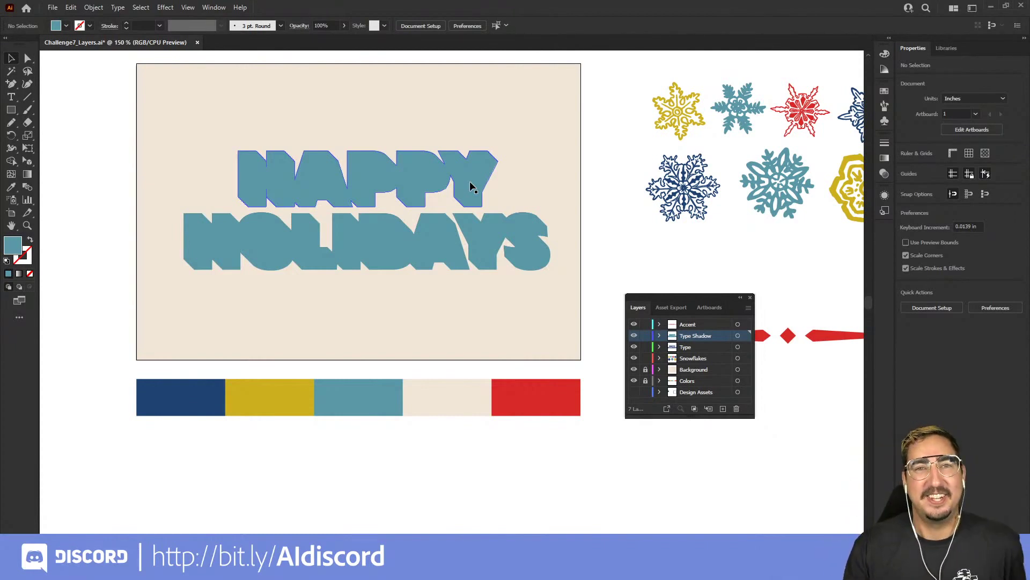
Move the Type layer above the Type Shadow layer in the stacking order
{"action": "left_click_drag", "start_coordinate": [639, 295], "coordinate": [620, 124]}
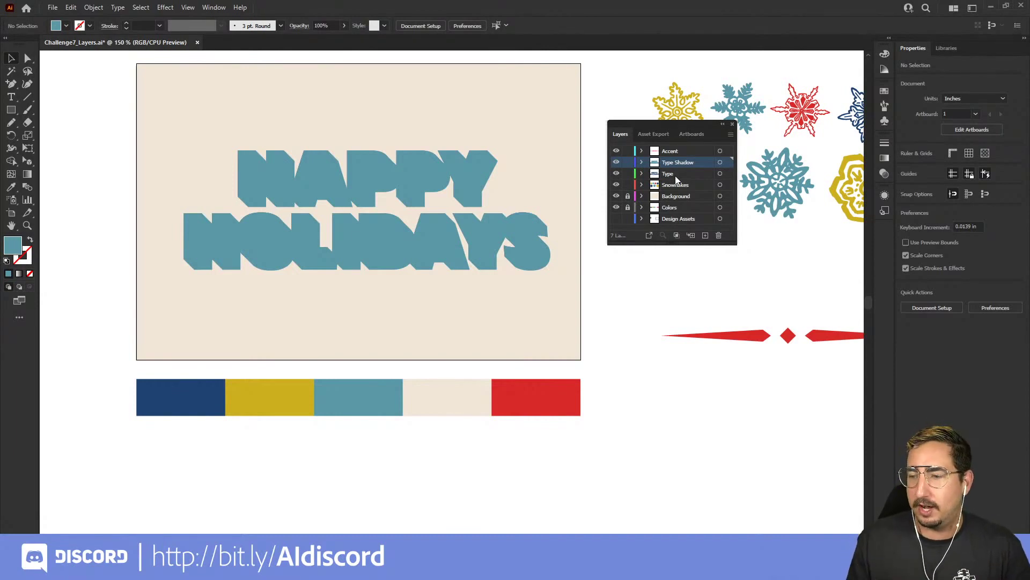
{"action": "left_click_drag", "start_coordinate": [680, 176], "coordinate": [678, 159]}
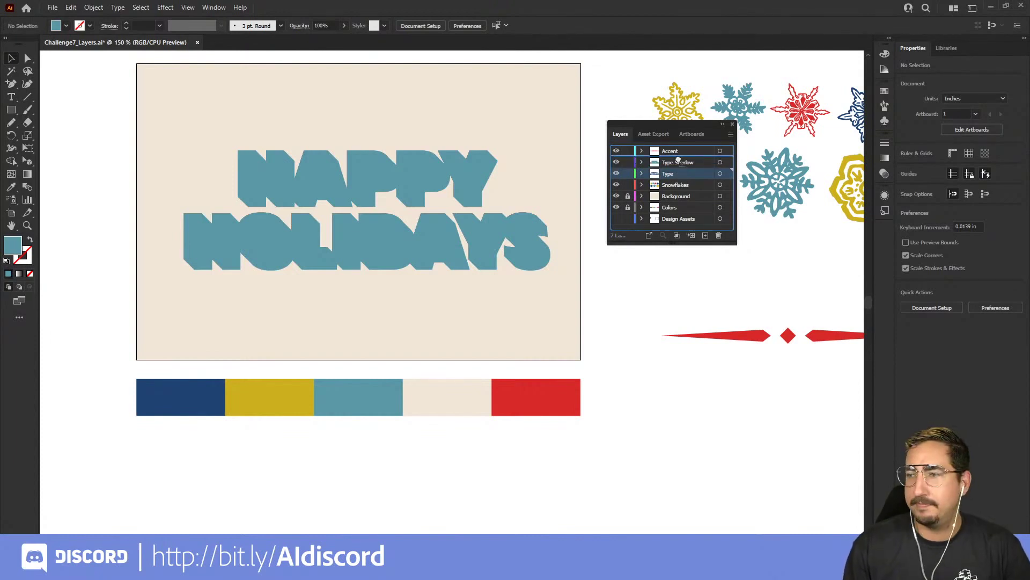
{"action": "left_click_drag", "start_coordinate": [679, 160], "coordinate": [679, 157]}
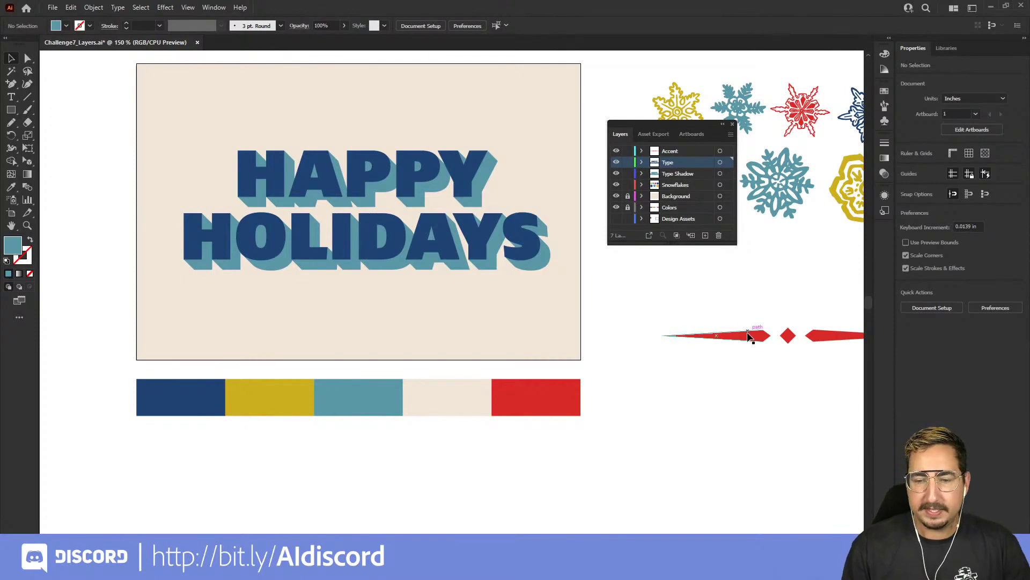
Move all artwork on the Accent layer onto the card above the lettering and centre it horizontally on the artboard
{"action": "left_click", "coordinate": [720, 151]}
{"action": "left_click_drag", "start_coordinate": [744, 331], "coordinate": [322, 111]}
{"action": "left_click", "coordinate": [460, 25]}
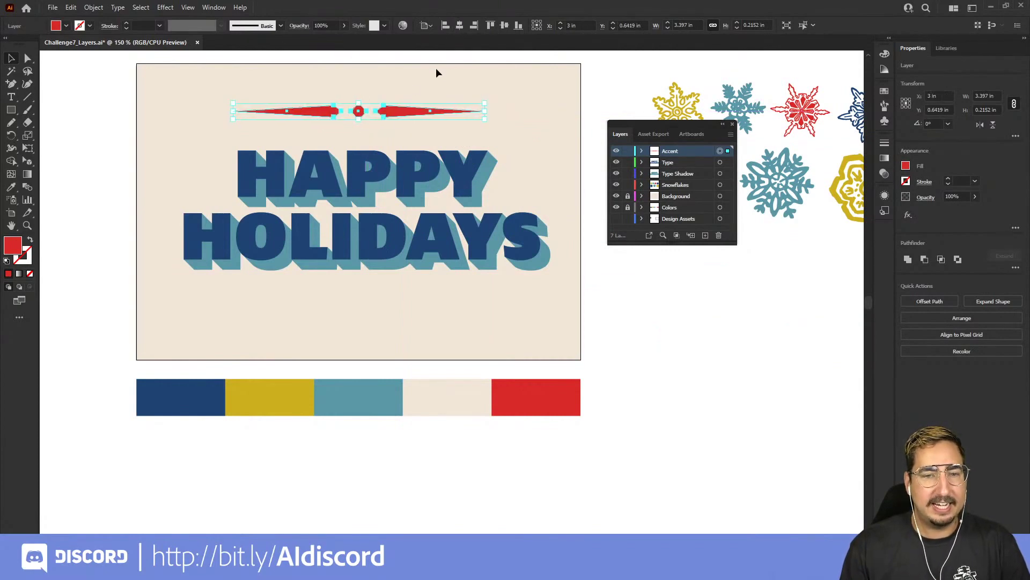
Duplicate the red accent straight down below the lettering and clear the selection
{"action": "left_click_drag", "start_coordinate": [413, 116], "coordinate": [423, 315]}
{"action": "left_click", "coordinate": [639, 316]}
{"action": "left_click_drag", "start_coordinate": [461, 285], "coordinate": [454, 291]}
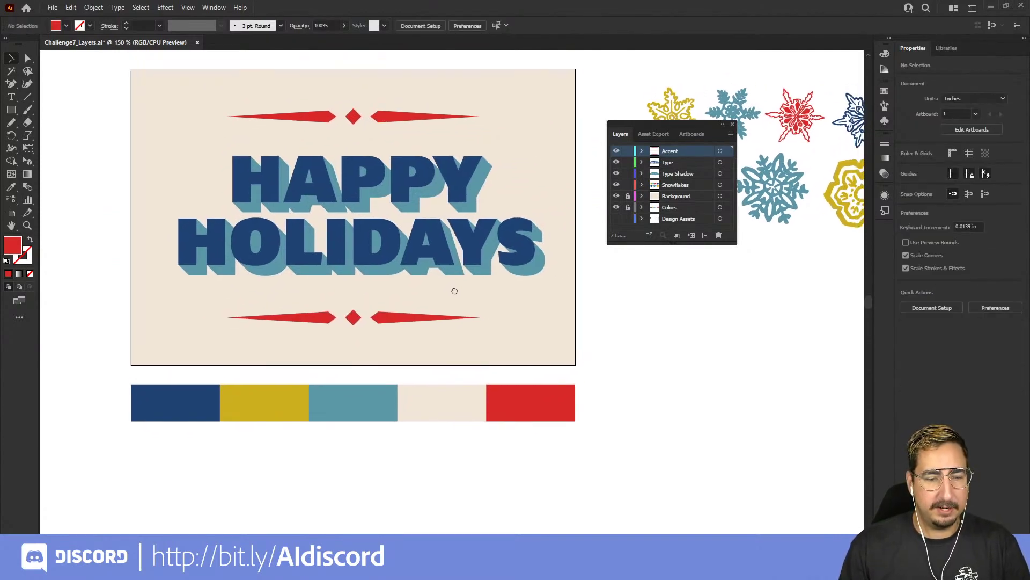
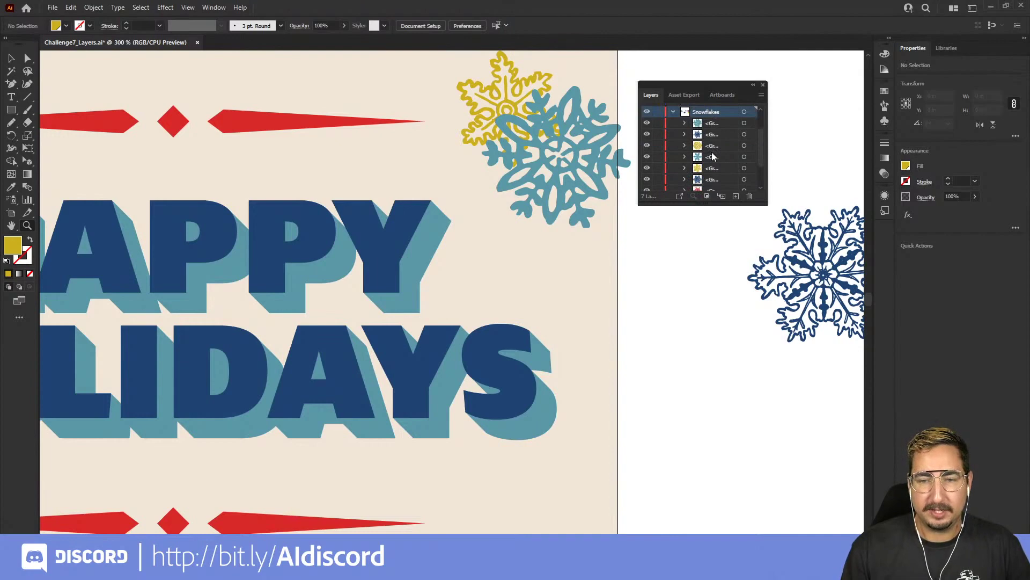
Move the gold snowflake group above the overlapping teal snowflake group within the Snowflakes layer
{"action": "key", "text": "v"}
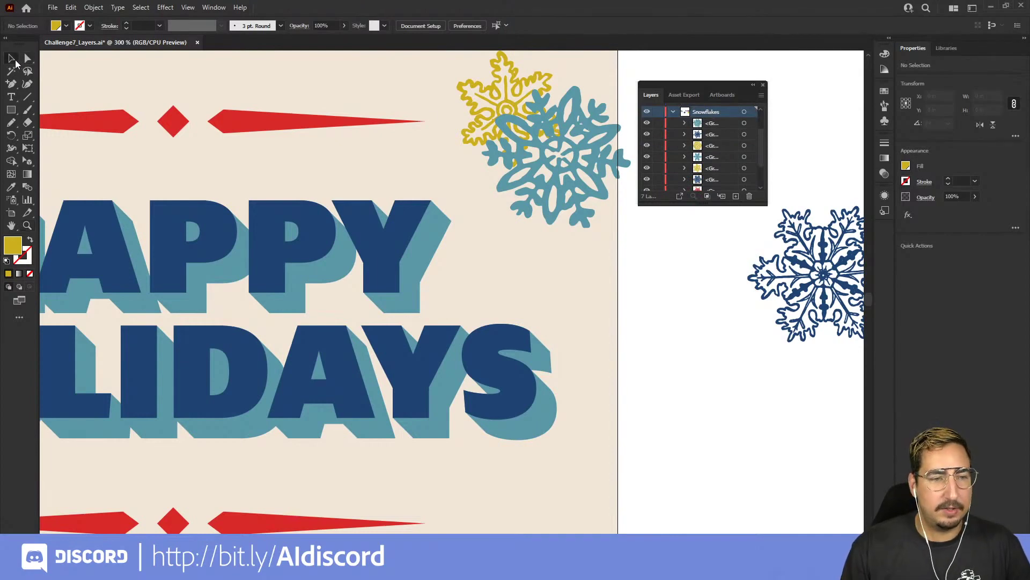
{"action": "left_click", "coordinate": [542, 125]}
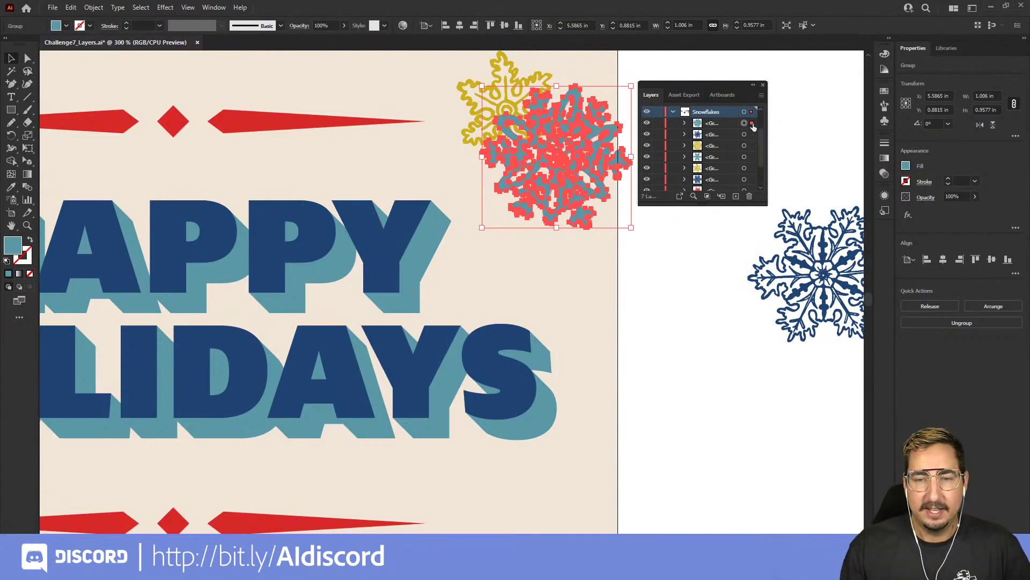
{"action": "left_click", "coordinate": [745, 168]}
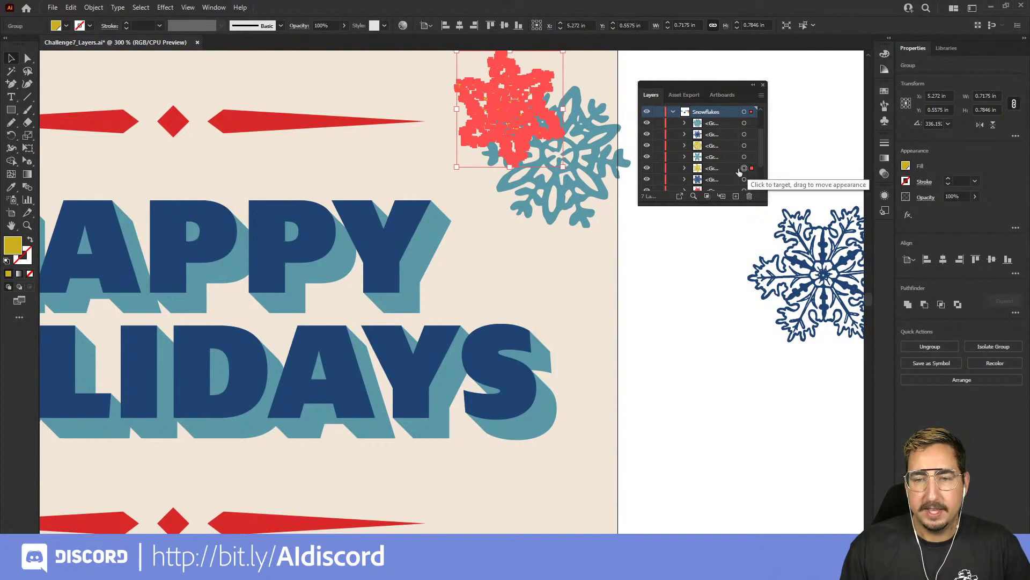
{"action": "left_click", "coordinate": [622, 167]}
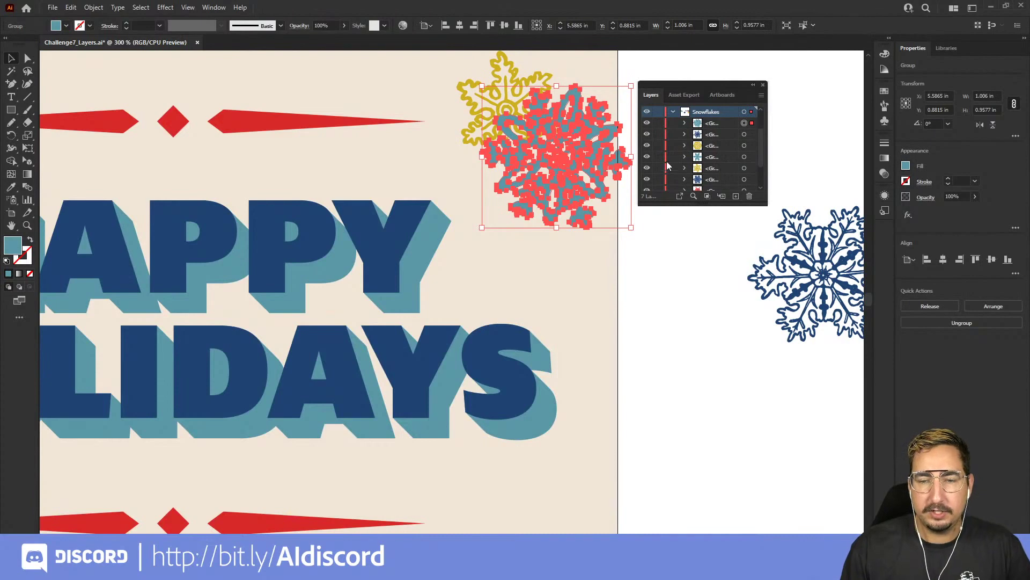
{"action": "left_click", "coordinate": [645, 68]}
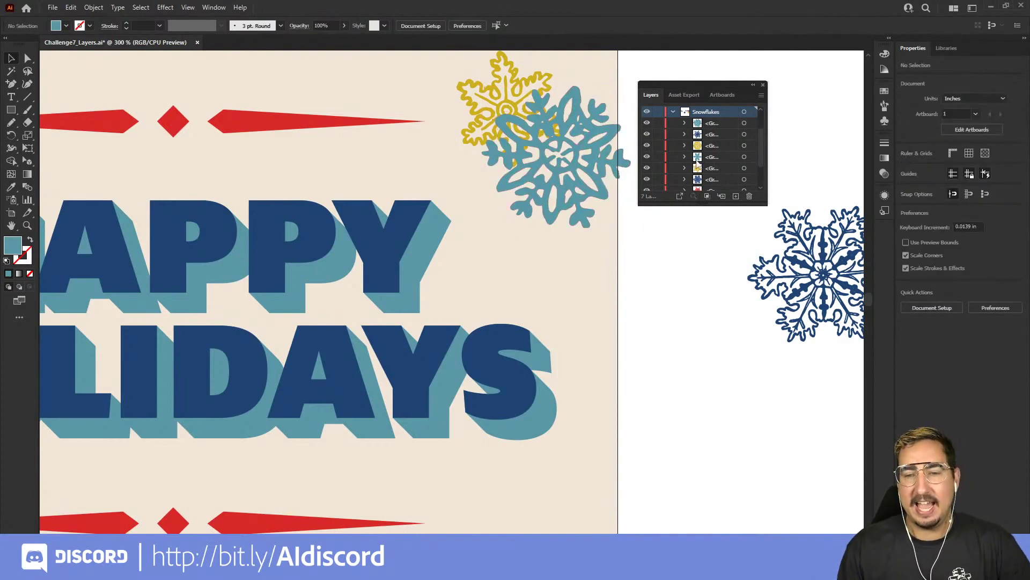
{"action": "left_click_drag", "start_coordinate": [721, 169], "coordinate": [719, 122]}
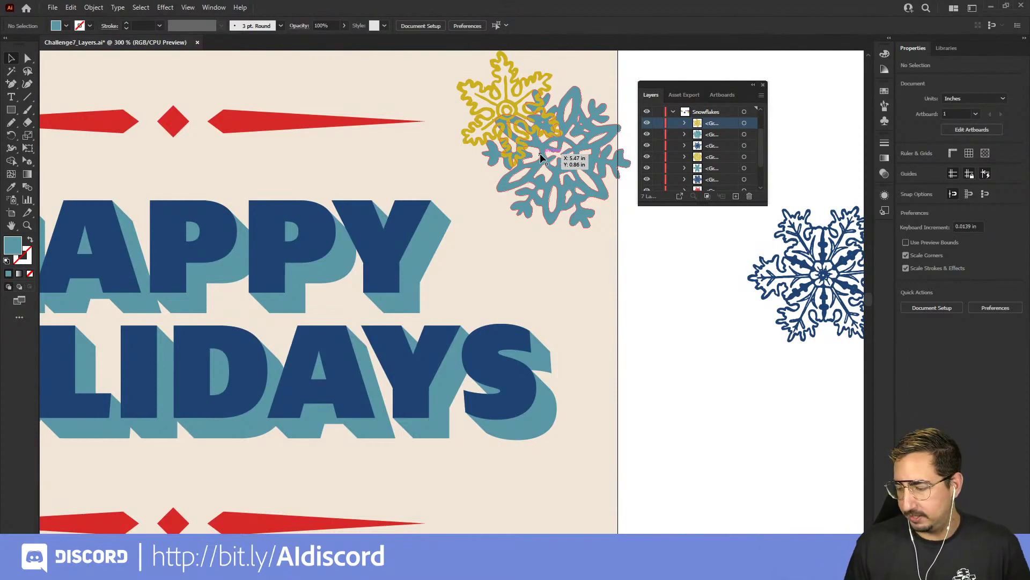
Bring the teal snowflake forward, in front of the overlapping gold one, and clear the selection
{"action": "left_click", "coordinate": [573, 121]}
{"action": "right_click", "coordinate": [572, 121]}
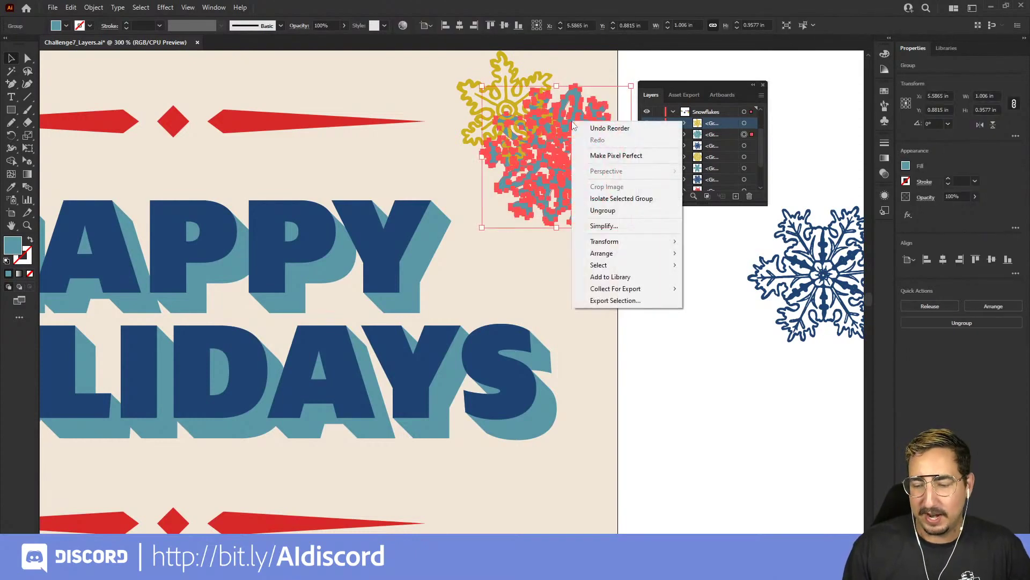
{"action": "mouse_move", "coordinate": [617, 254]}
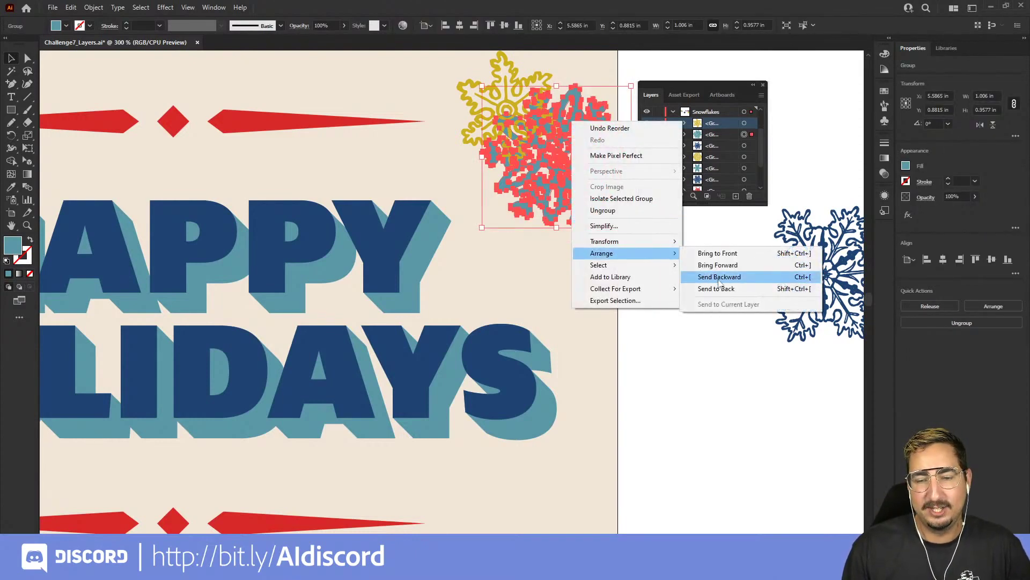
{"action": "left_click", "coordinate": [718, 268]}
{"action": "left_click", "coordinate": [599, 280]}
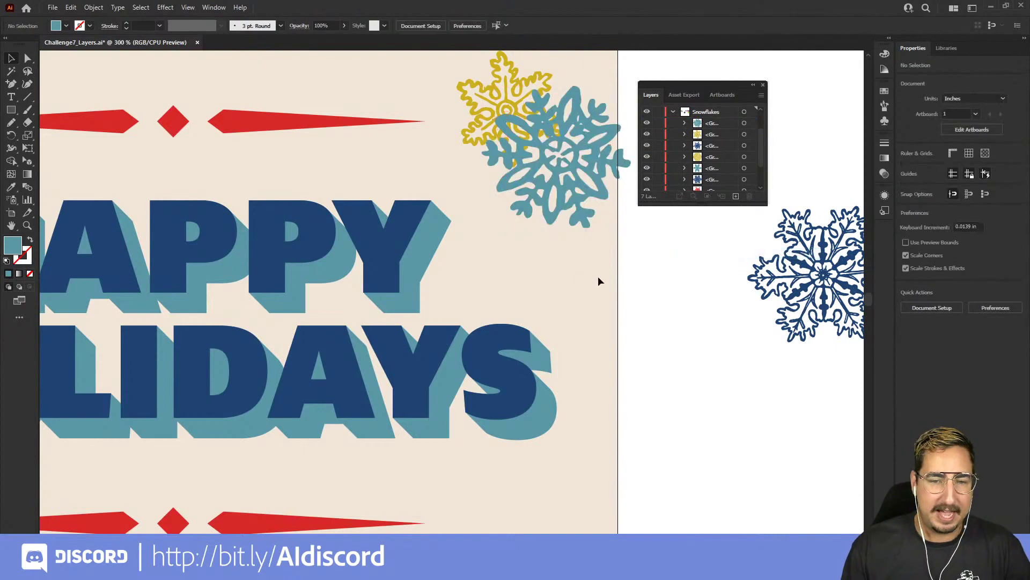
Select the Happy Holidays lettering together with its shadow to compare the highlight colours of their layers
{"action": "key", "text": "z"}
{"action": "left_click", "coordinate": [461, 290], "text": "alt"}
{"action": "left_click", "coordinate": [458, 294], "text": "alt"}
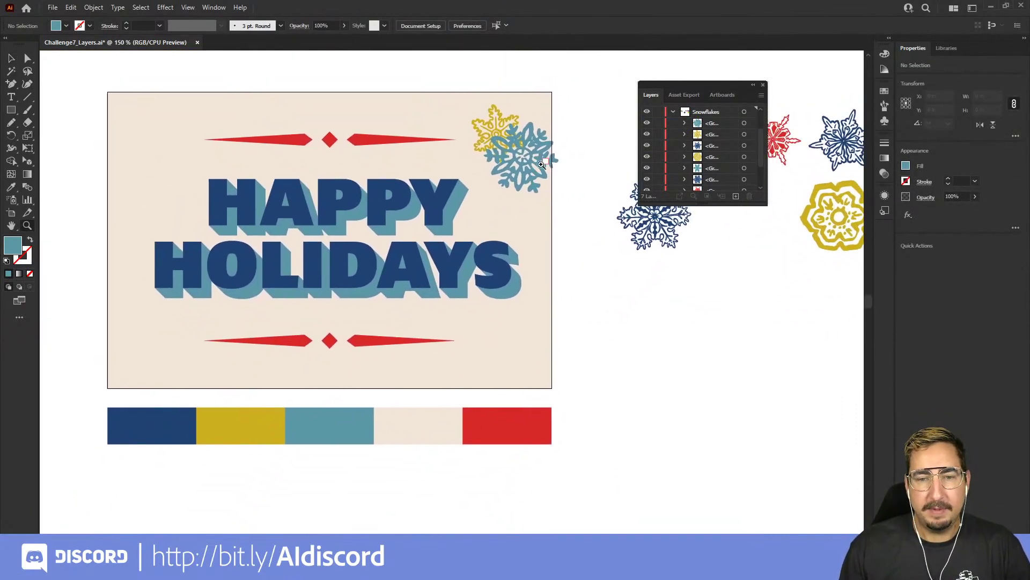
{"action": "key", "text": "v"}
{"action": "left_click", "coordinate": [413, 217]}
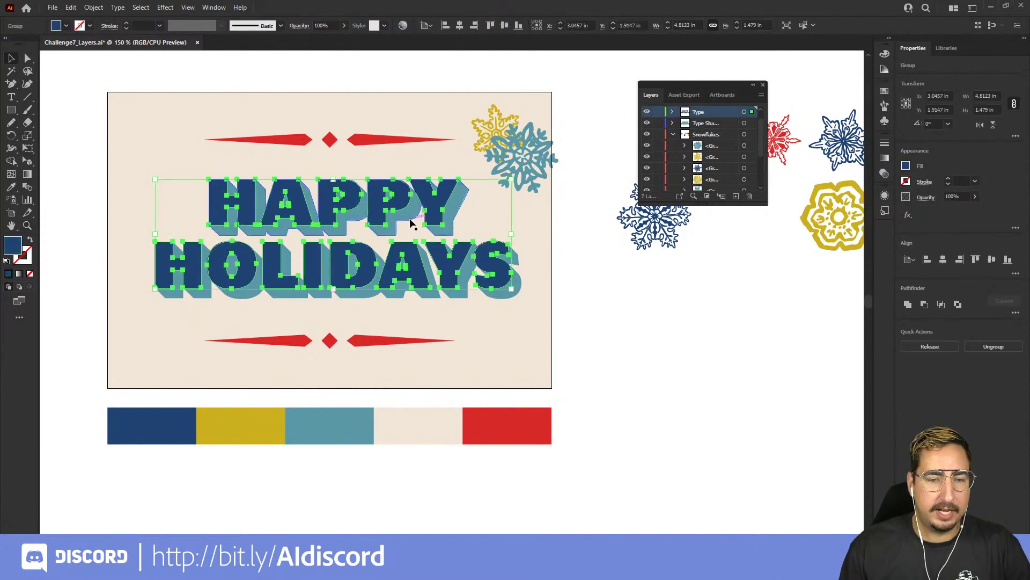
{"action": "left_click", "coordinate": [413, 217], "text": "shift"}
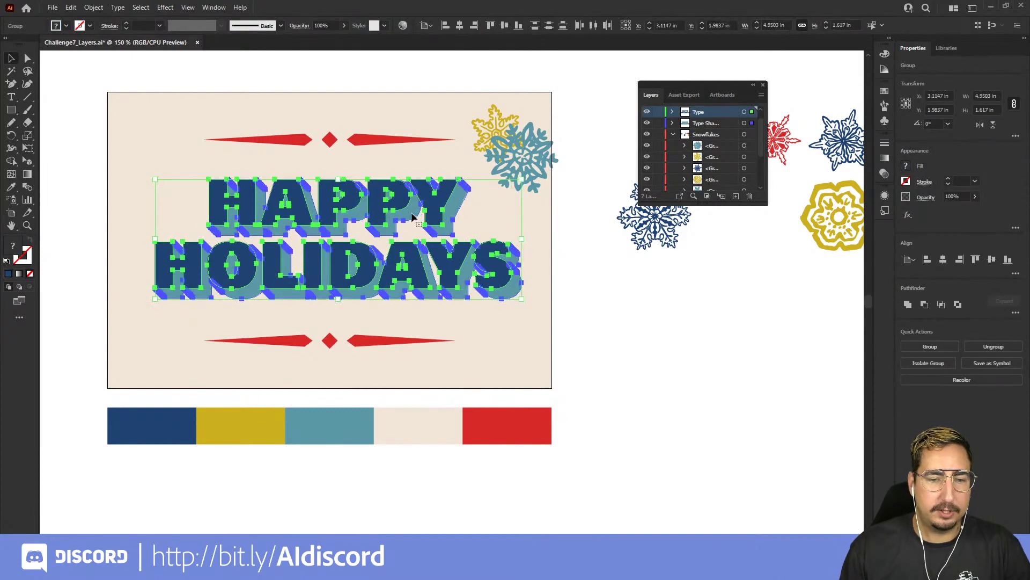
Select the shadow artwork and set the Type Shadow layer's color to Pink
{"action": "left_click", "coordinate": [509, 224]}
{"action": "left_click", "coordinate": [464, 185]}
{"action": "key", "text": "z"}
{"action": "left_click", "coordinate": [464, 184]}
{"action": "left_click", "coordinate": [463, 184]}
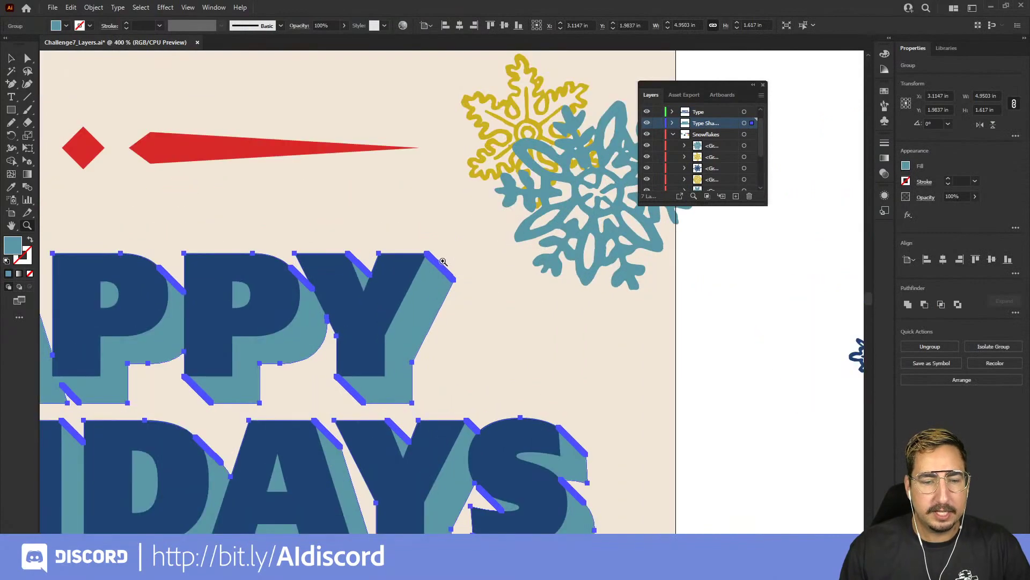
{"action": "left_click", "coordinate": [443, 261]}
{"action": "left_click", "coordinate": [449, 298]}
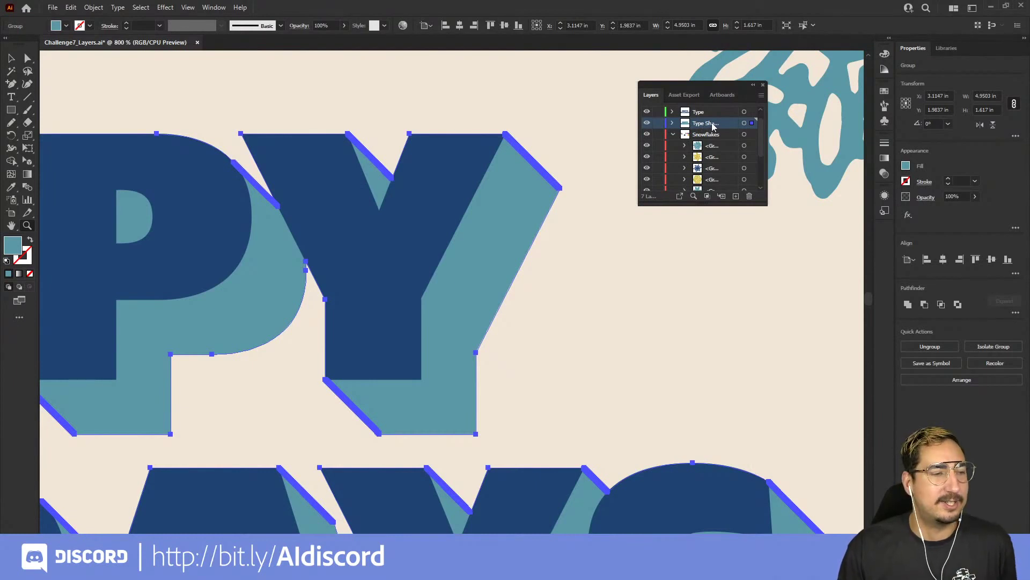
{"action": "left_click", "coordinate": [761, 95]}
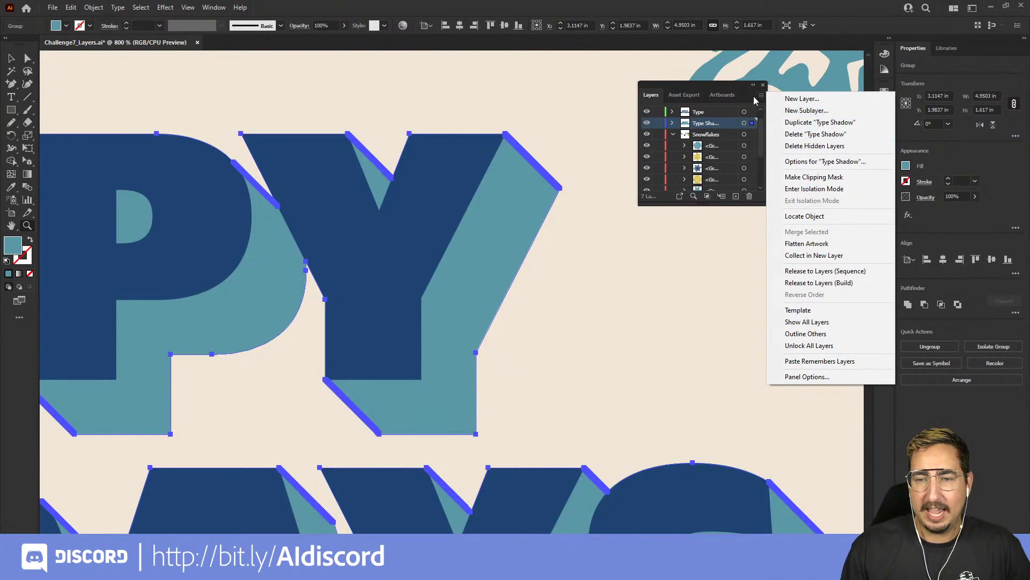
{"action": "left_click", "coordinate": [798, 163]}
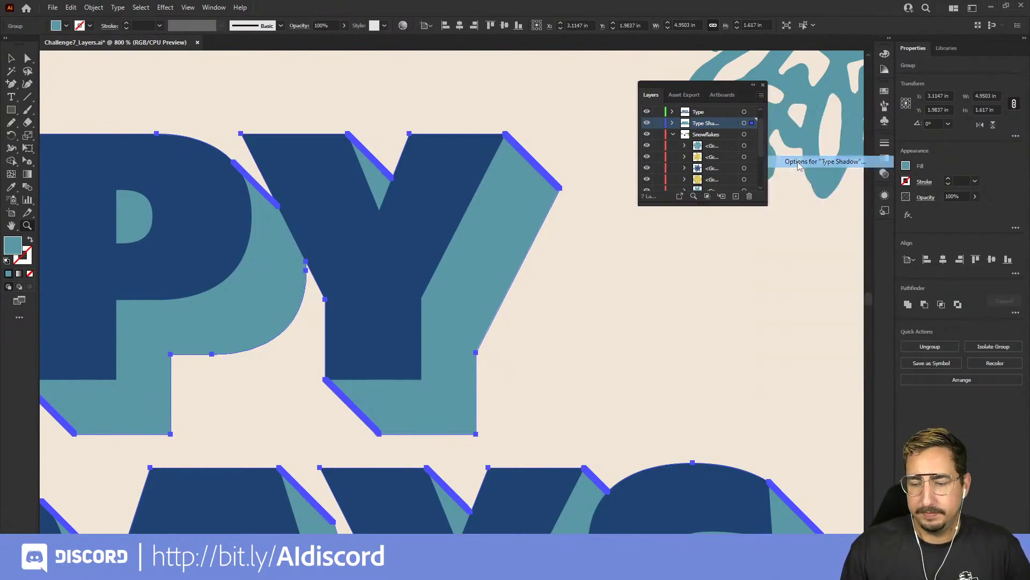
{"action": "left_click_drag", "start_coordinate": [550, 211], "coordinate": [574, 97]}
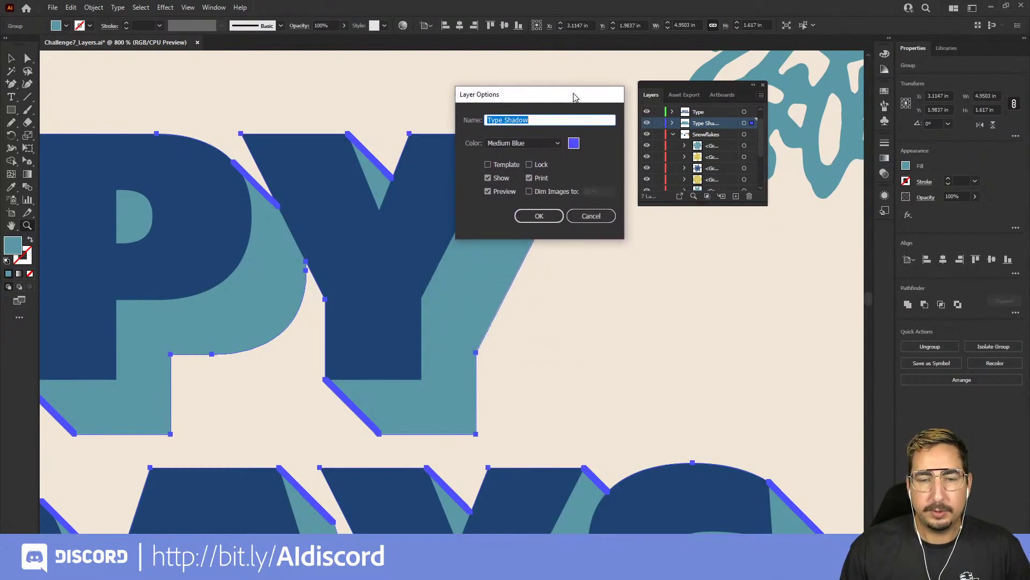
{"action": "left_click", "coordinate": [535, 146]}
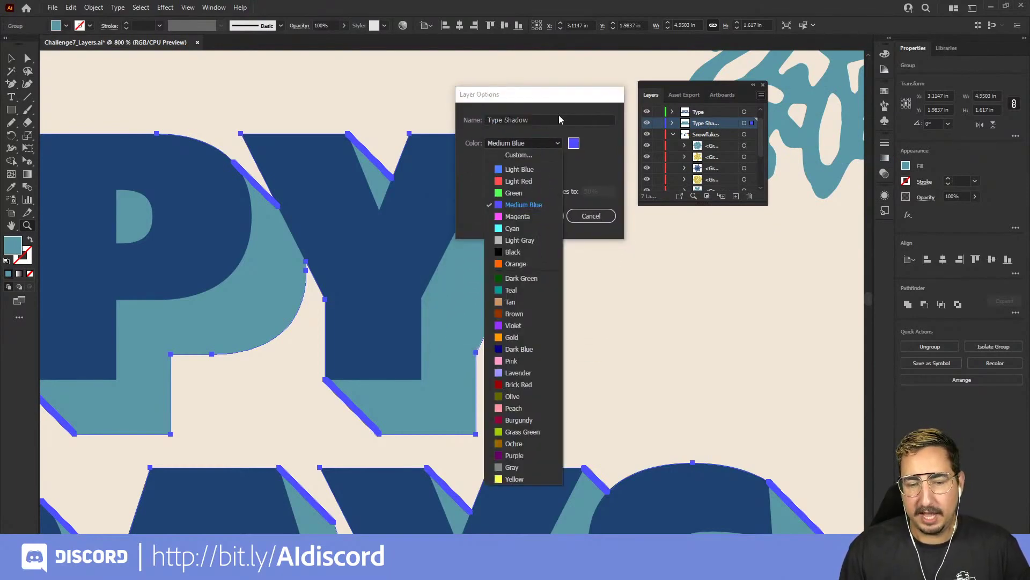
{"action": "left_click", "coordinate": [525, 360]}
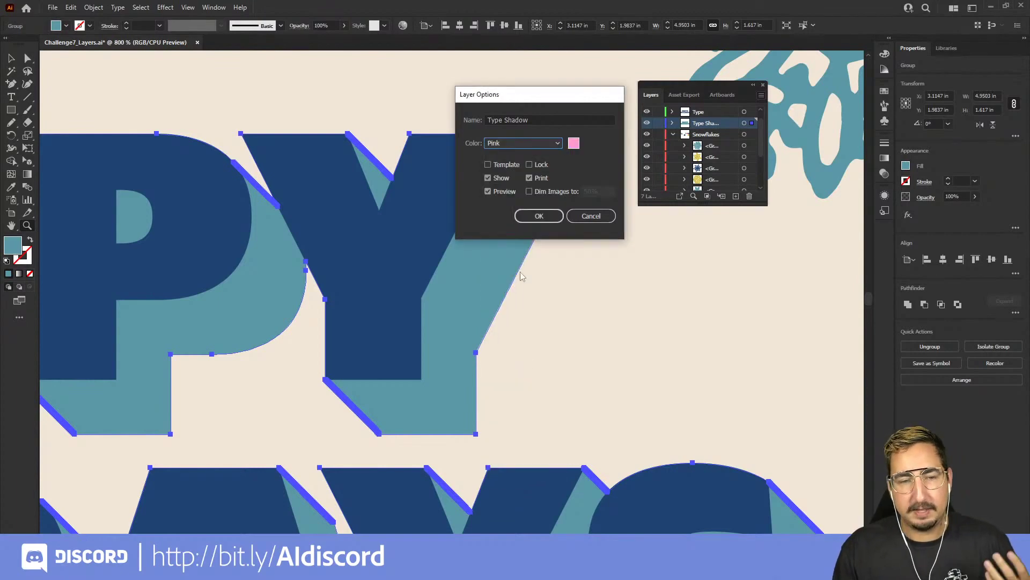
{"action": "left_click", "coordinate": [539, 216]}
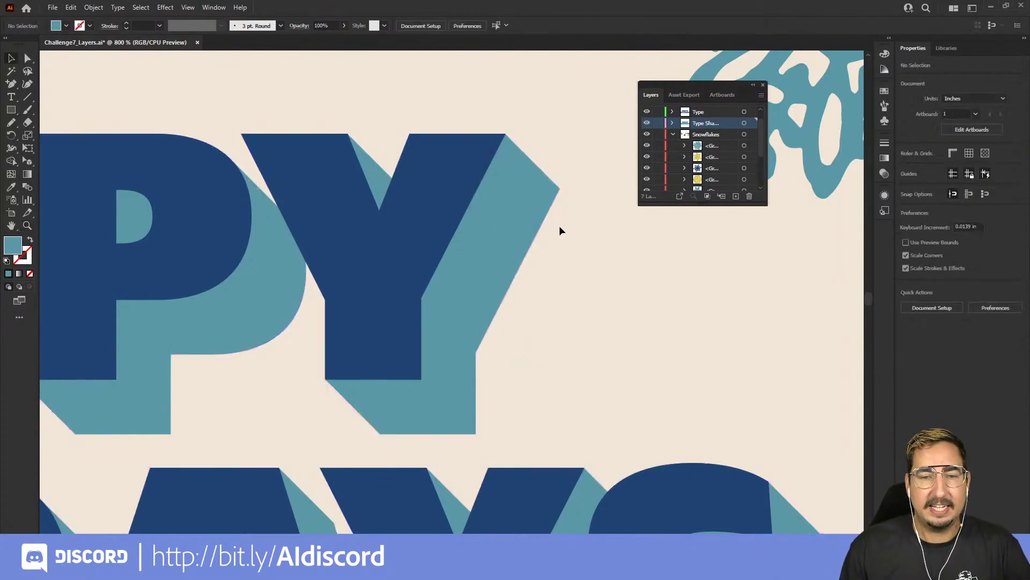
Check the new highlight colour by selecting the lettering with its shadow, and clear the selection
{"action": "left_click", "coordinate": [532, 301], "text": "alt"}
{"action": "left_click", "coordinate": [532, 301], "text": "alt"}
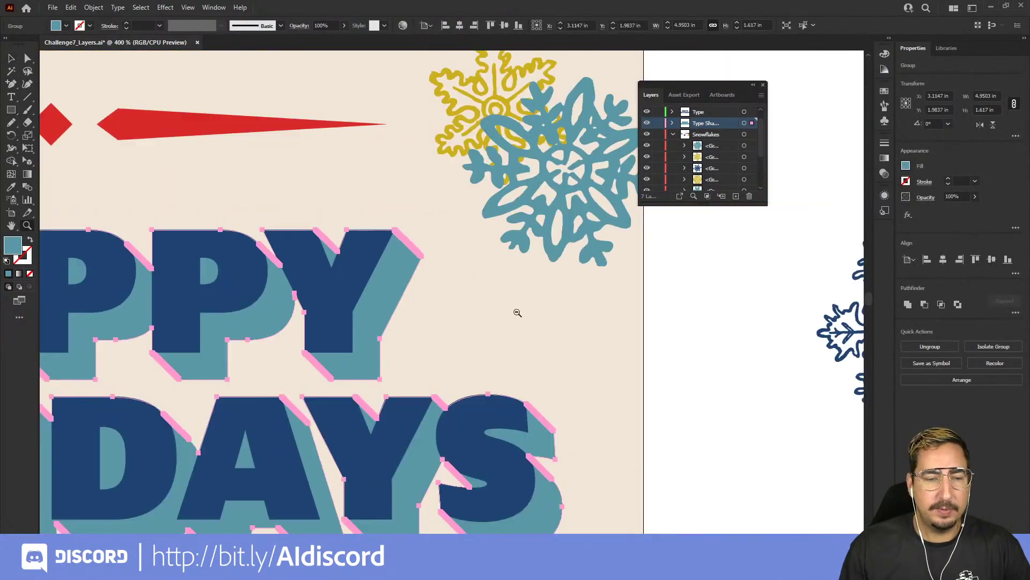
{"action": "left_click", "coordinate": [536, 281], "text": "alt"}
{"action": "key", "text": "v"}
{"action": "left_click", "coordinate": [653, 294]}
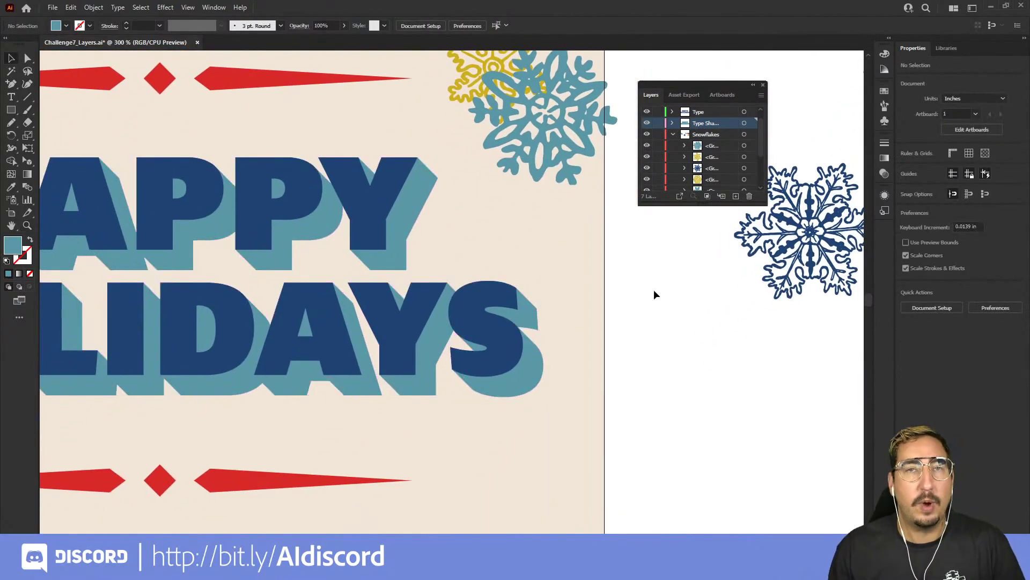
{"action": "left_click", "coordinate": [398, 185]}
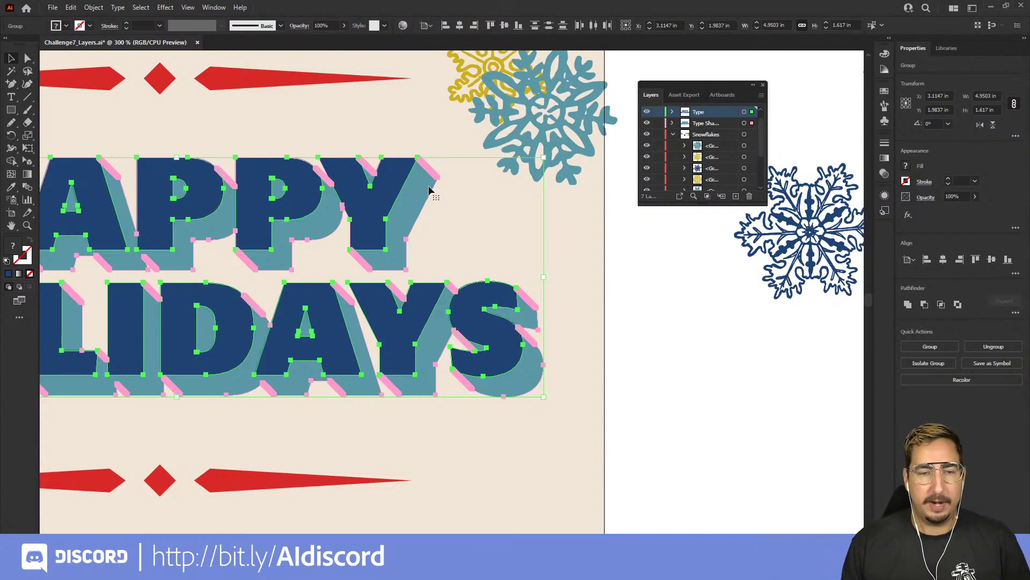
{"action": "left_click", "coordinate": [661, 289]}
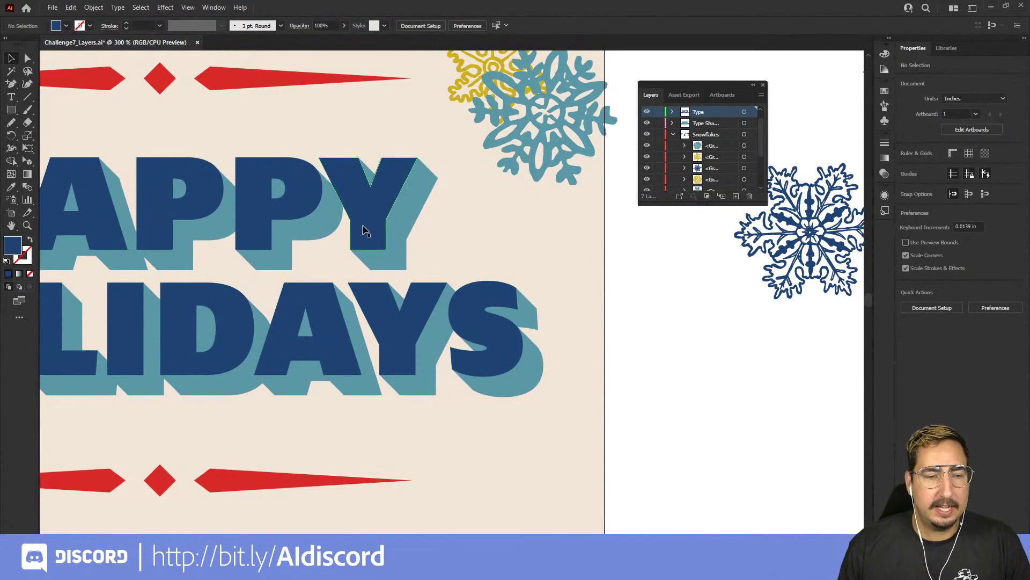
Place the two blue snowflakes at the card's lower corners and the gold and red ones at its upper-left corner
{"action": "key", "text": "z"}
{"action": "left_click", "coordinate": [455, 270], "text": "alt"}
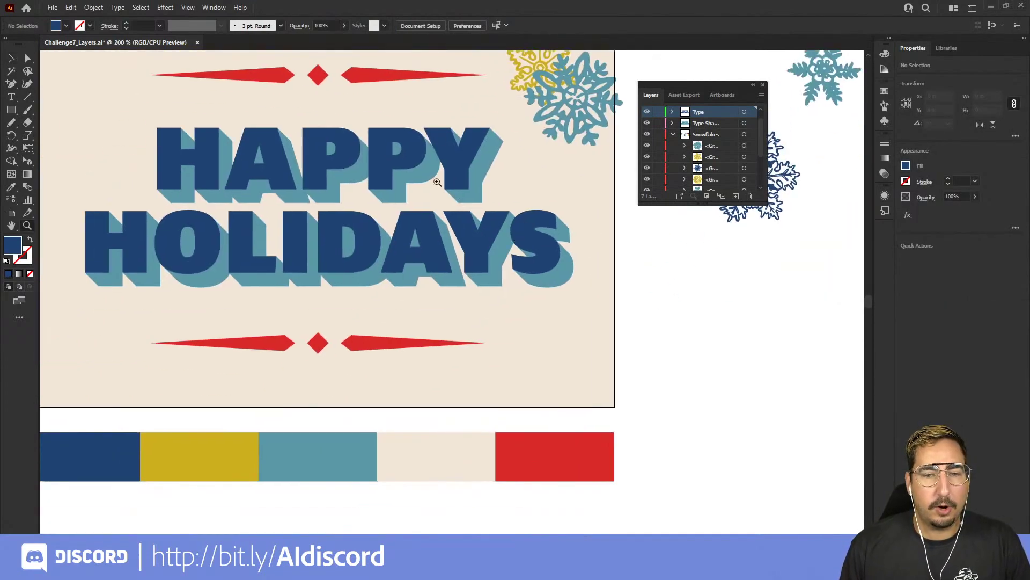
{"action": "left_click", "coordinate": [426, 202], "text": "alt"}
{"action": "left_click_drag", "start_coordinate": [427, 201], "coordinate": [443, 161]}
{"action": "key", "text": "v"}
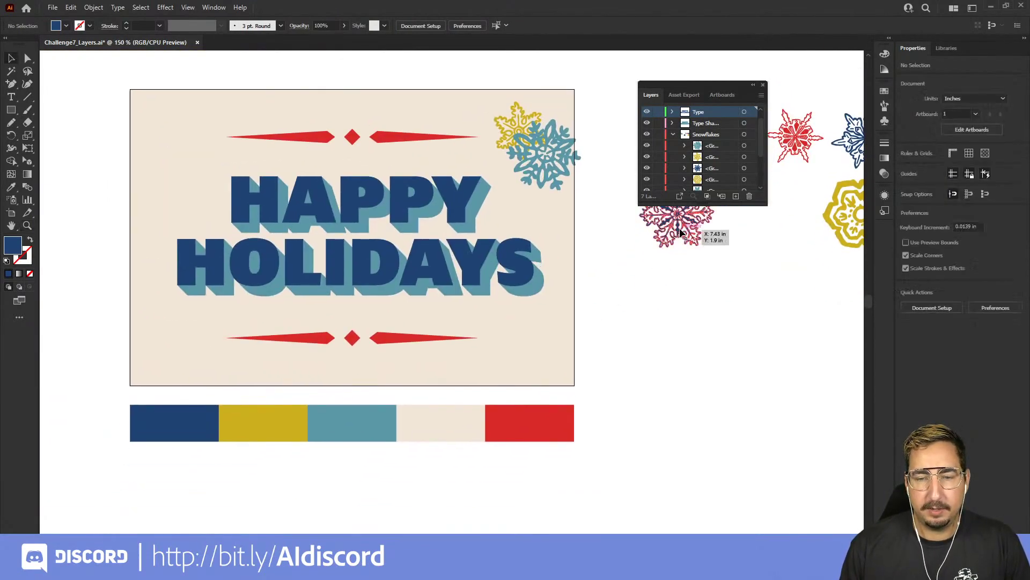
{"action": "left_click_drag", "start_coordinate": [679, 237], "coordinate": [168, 385]}
{"action": "left_click_drag", "start_coordinate": [816, 208], "coordinate": [126, 97]}
{"action": "left_click_drag", "start_coordinate": [803, 136], "coordinate": [198, 146]}
{"action": "left_click_drag", "start_coordinate": [852, 144], "coordinate": [536, 356]}
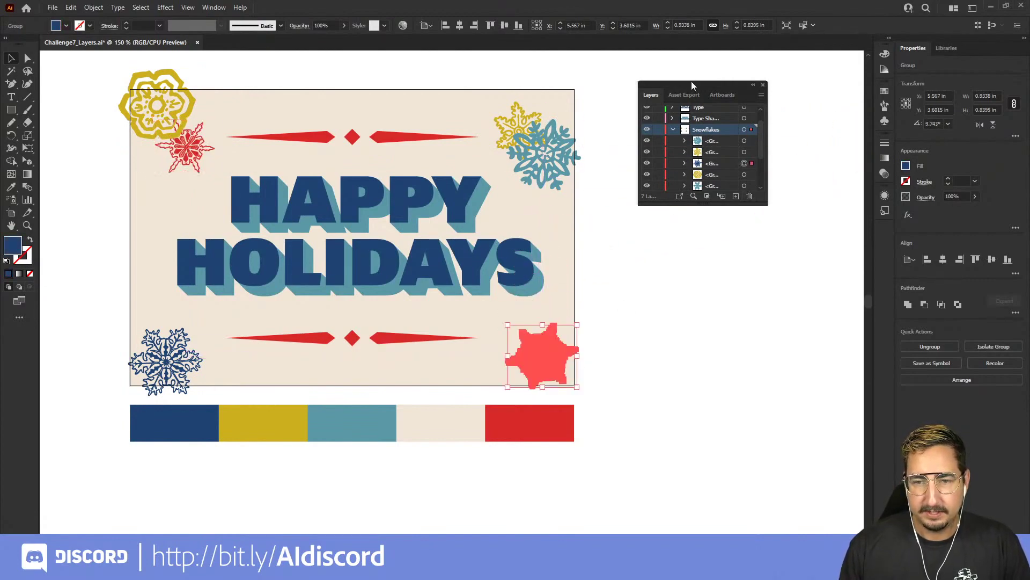
Place the remaining teal snowflake near the card's bottom edge, under the lower accent, and collapse the Snowflakes layer
{"action": "left_click_drag", "start_coordinate": [692, 86], "coordinate": [582, 107]}
{"action": "left_click_drag", "start_coordinate": [738, 135], "coordinate": [308, 362]}
{"action": "left_click", "coordinate": [616, 379]}
{"action": "scroll", "coordinate": [397, 375], "scroll_direction": "down", "scroll_amount": 3}
{"action": "scroll", "coordinate": [398, 399], "scroll_direction": "up", "scroll_amount": 3}
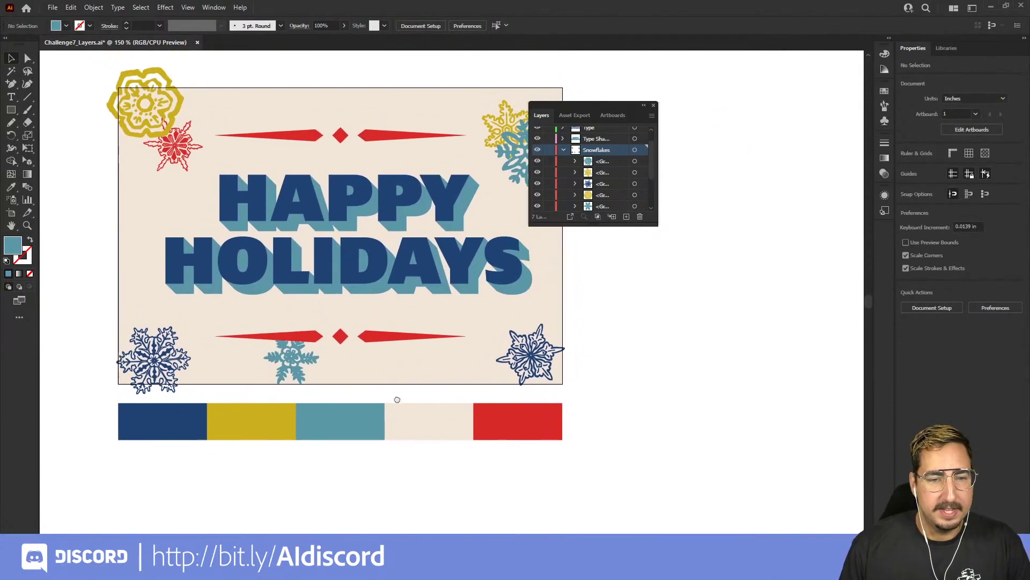
{"action": "left_click_drag", "start_coordinate": [553, 104], "coordinate": [642, 101]}
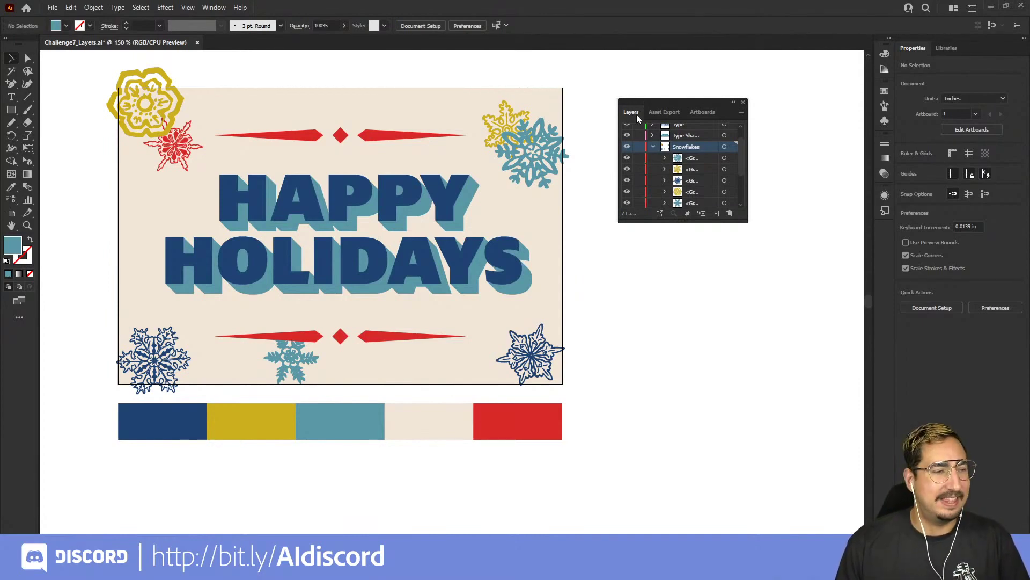
{"action": "left_click", "coordinate": [654, 147]}
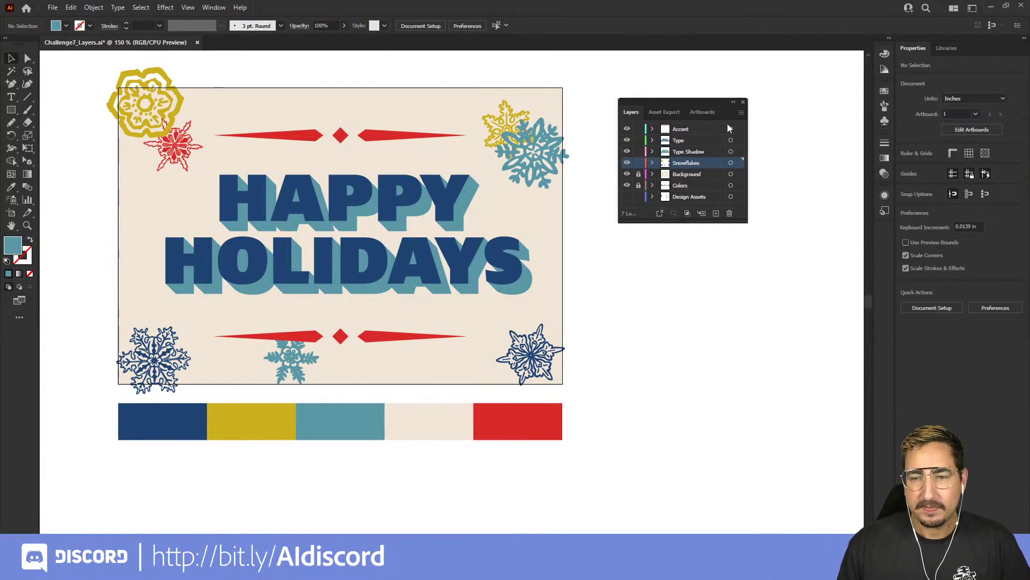
{"action": "left_click", "coordinate": [741, 113]}
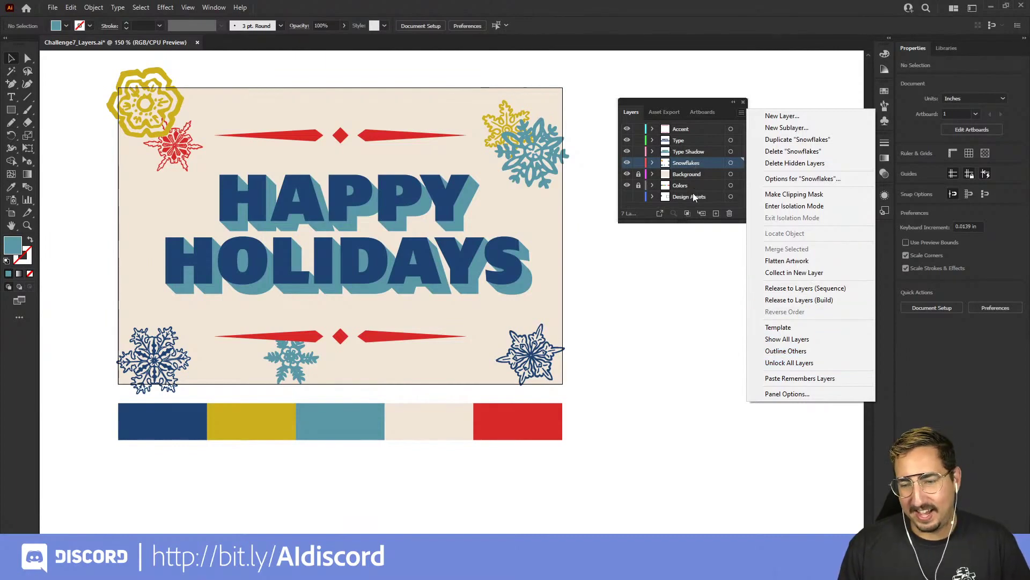
{"action": "left_click", "coordinate": [687, 247]}
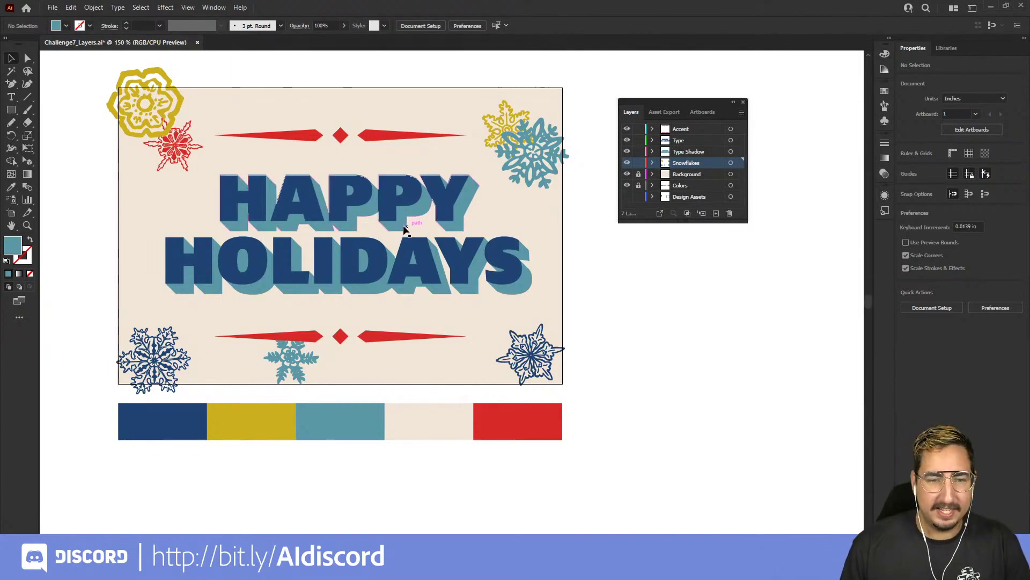
{"action": "key", "text": "ctrl+equal"}
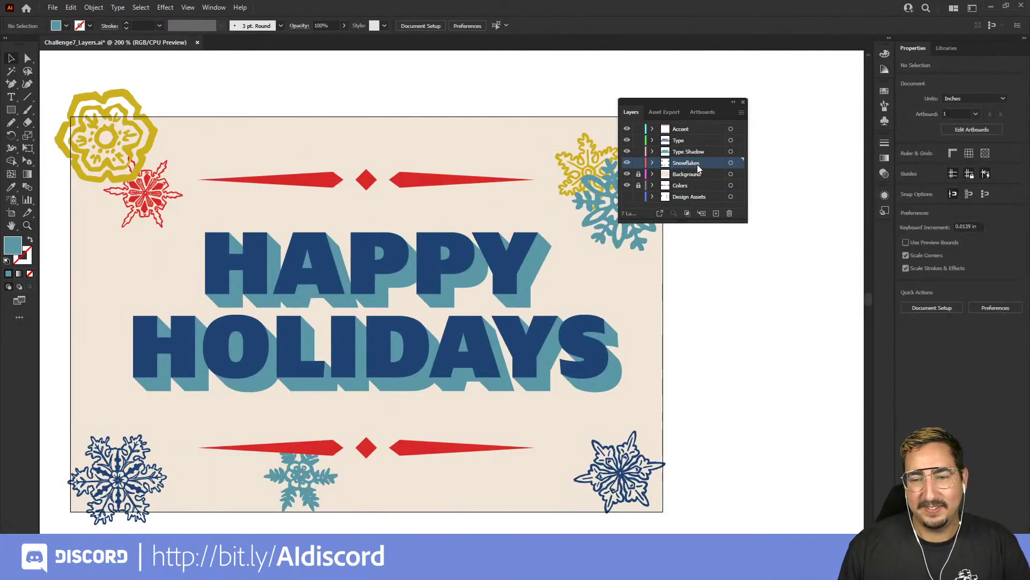
{"action": "left_click", "coordinate": [742, 113]}
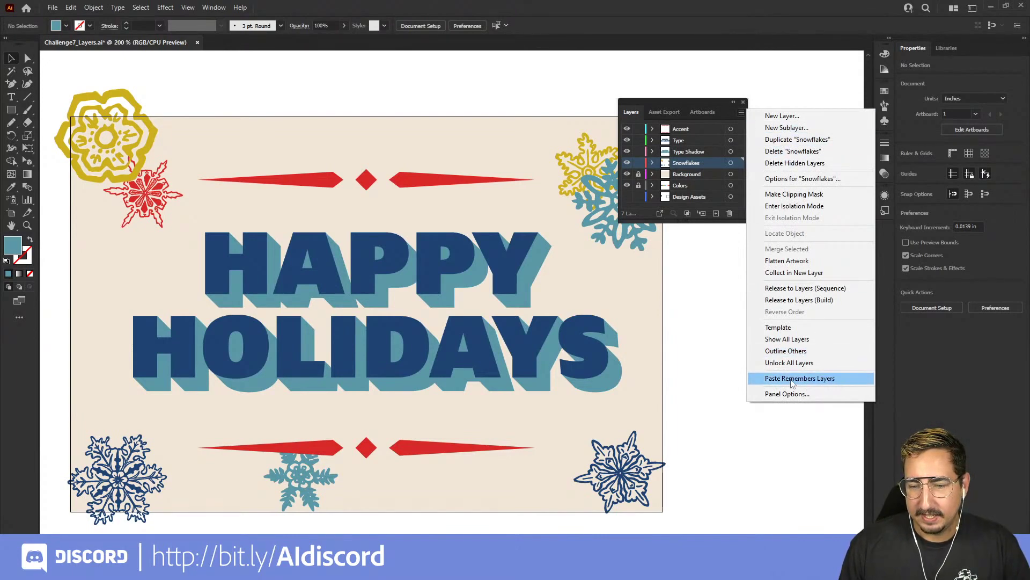
{"action": "left_click", "coordinate": [718, 334]}
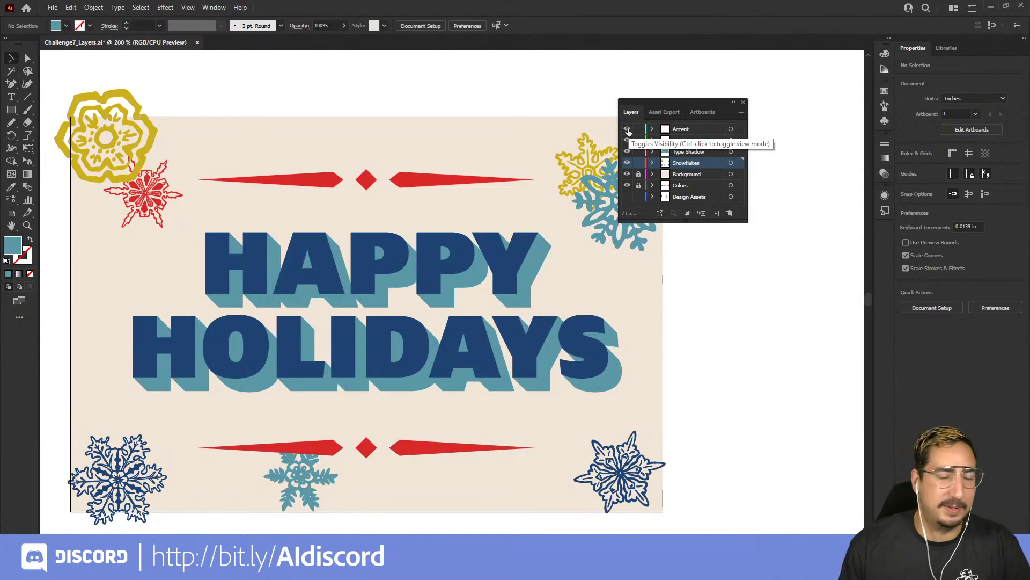
Hide the Accent, Type, Type Shadow and Background layers one by one, and show all four again
{"action": "left_click", "coordinate": [627, 130]}
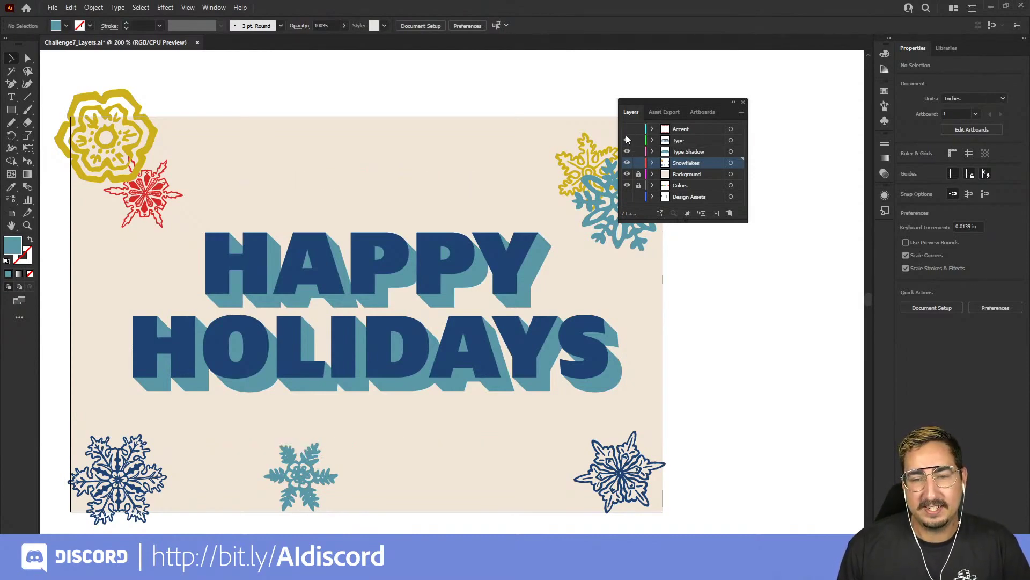
{"action": "left_click", "coordinate": [627, 141]}
{"action": "left_click", "coordinate": [627, 151]}
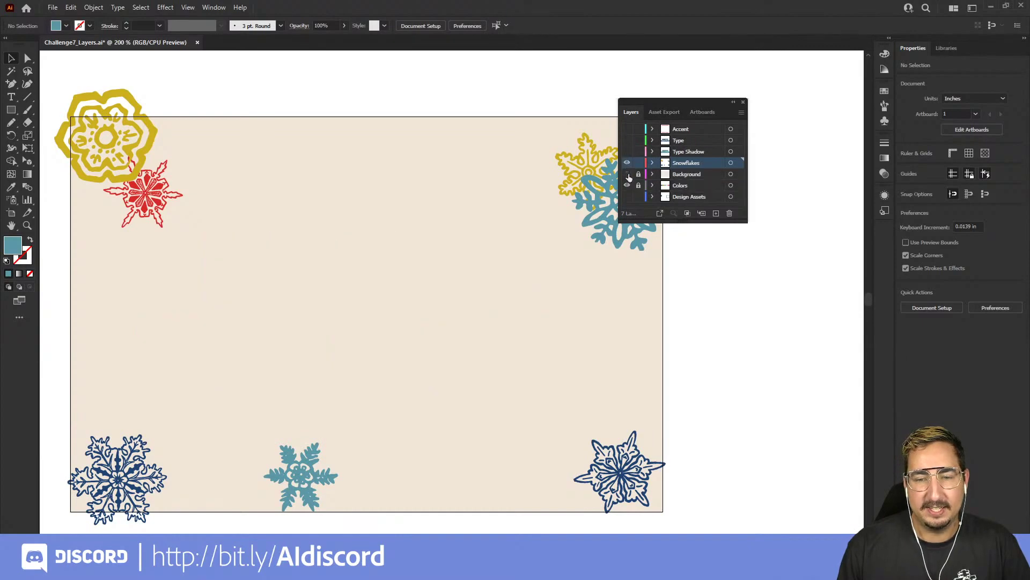
{"action": "left_click", "coordinate": [627, 174]}
{"action": "left_click", "coordinate": [627, 174]}
{"action": "left_click", "coordinate": [627, 152]}
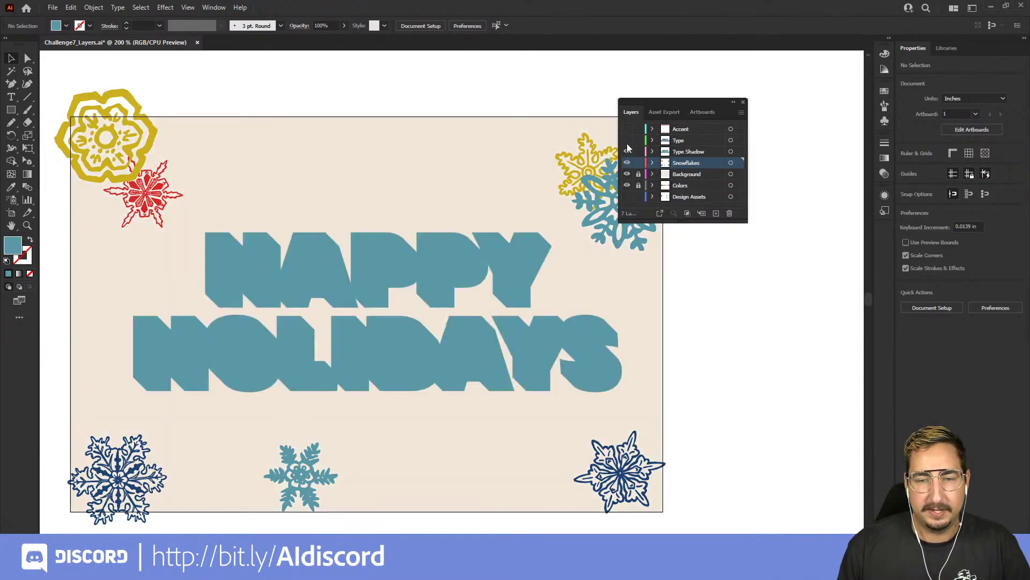
{"action": "left_click", "coordinate": [627, 140]}
{"action": "left_click", "coordinate": [627, 129]}
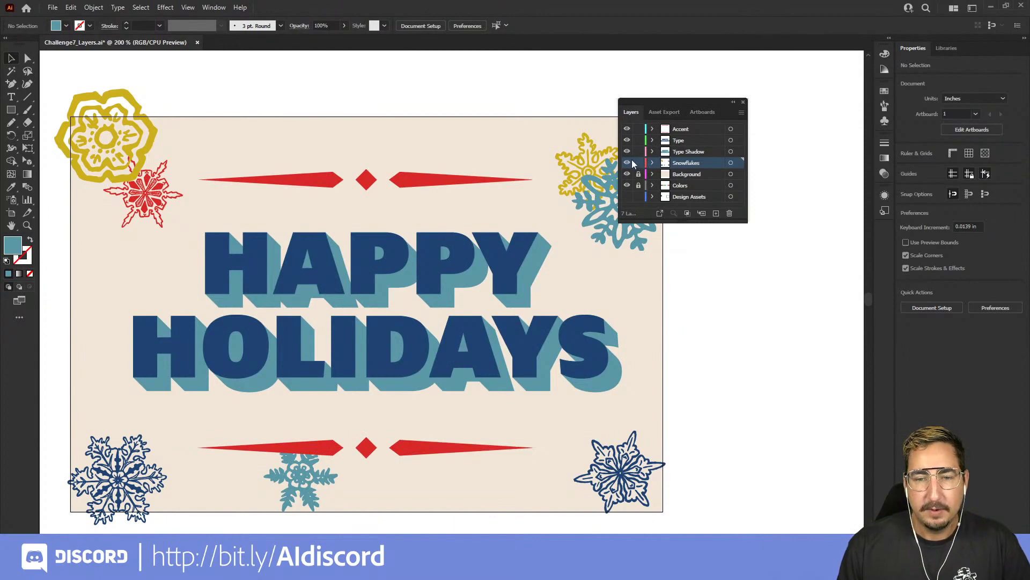
Toggle the Snowflakes layer to outline view and back, and view that layer alone before showing every layer, including Design Assets
{"action": "left_click", "coordinate": [628, 163], "text": "ctrl"}
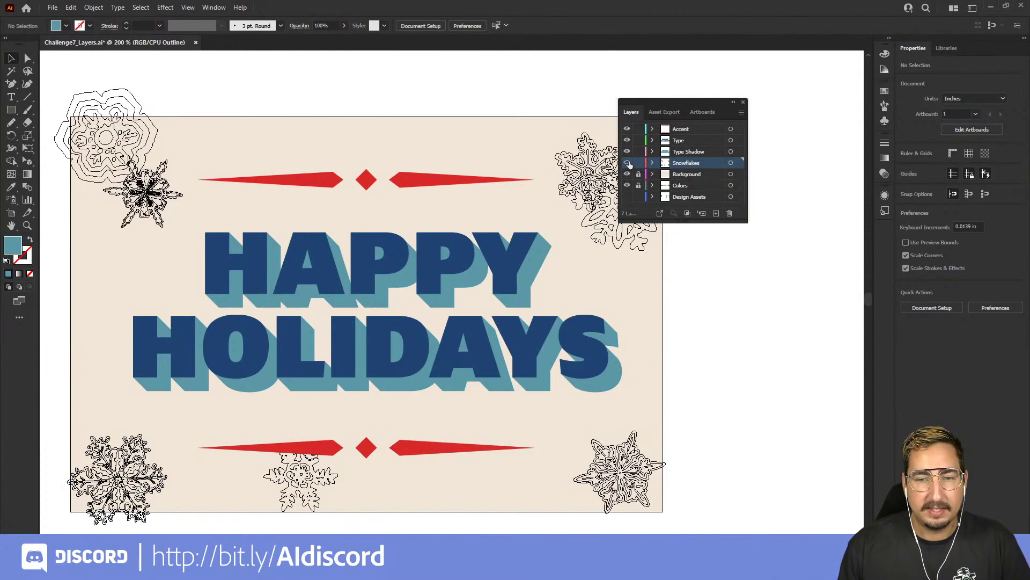
{"action": "left_click", "coordinate": [627, 163], "text": "ctrl"}
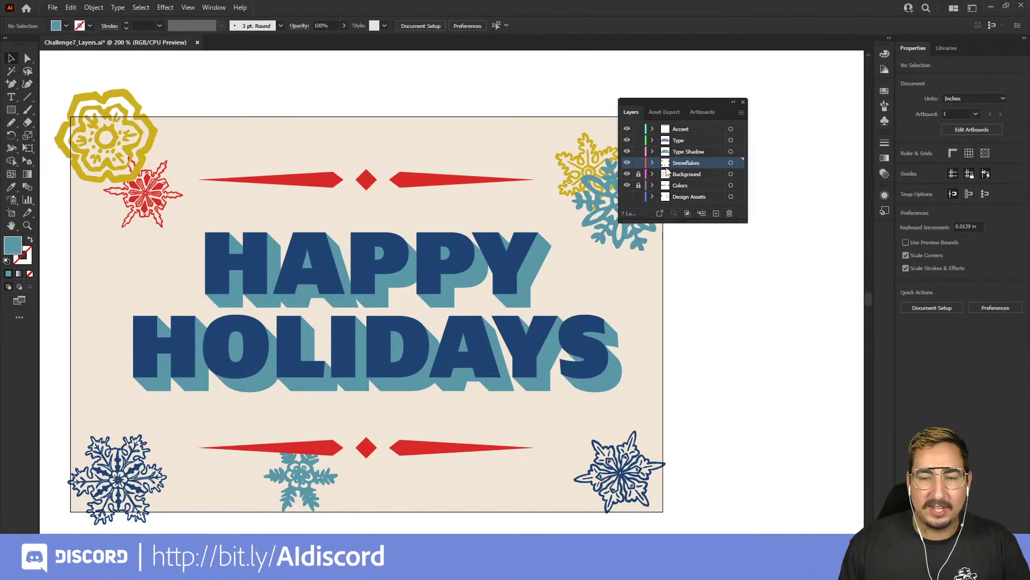
{"action": "left_click", "coordinate": [628, 163], "text": "alt"}
{"action": "left_click", "coordinate": [627, 162], "text": "alt"}
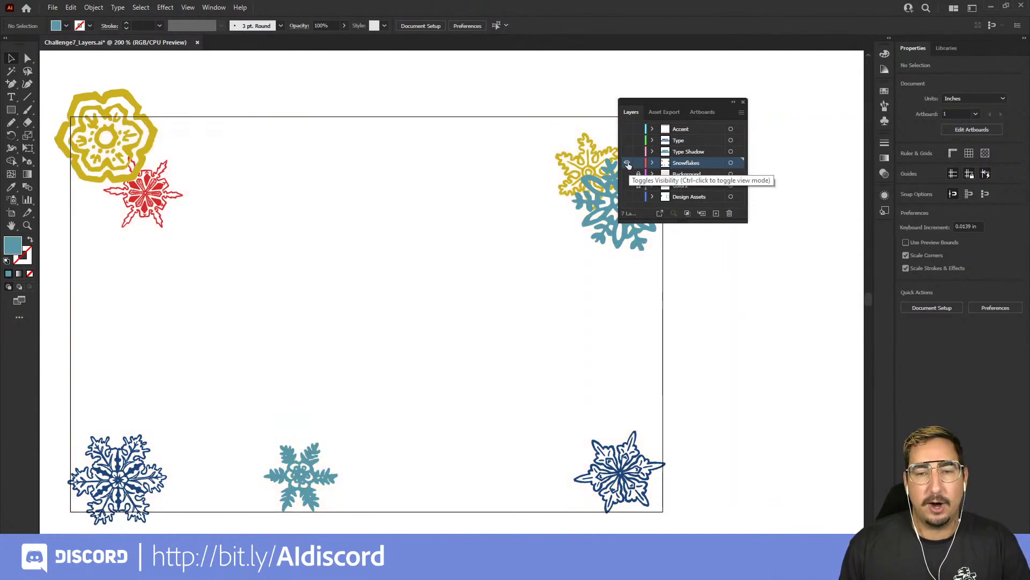
{"action": "left_click", "coordinate": [628, 163], "text": "alt"}
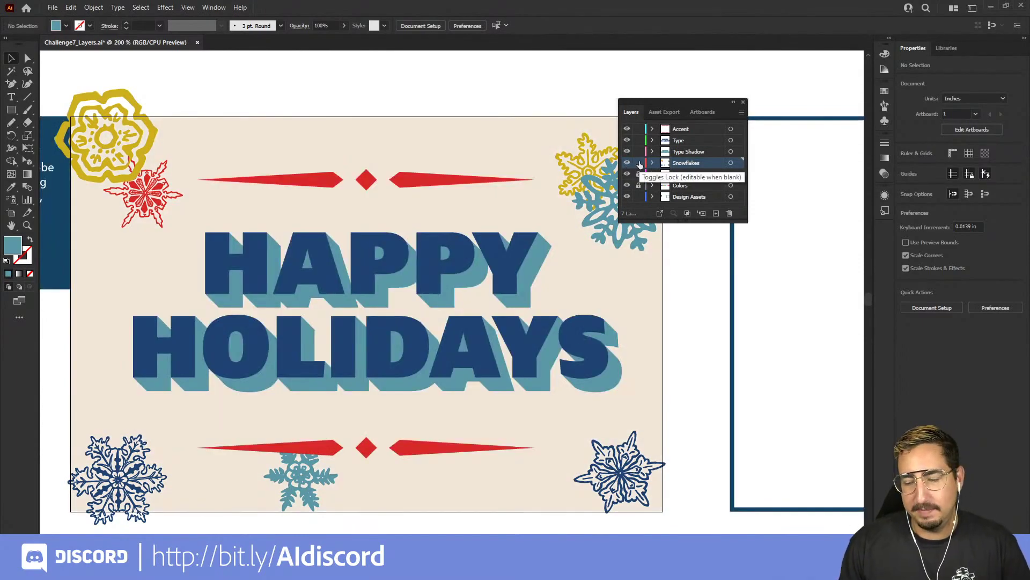
{"action": "left_click", "coordinate": [627, 162], "text": "alt"}
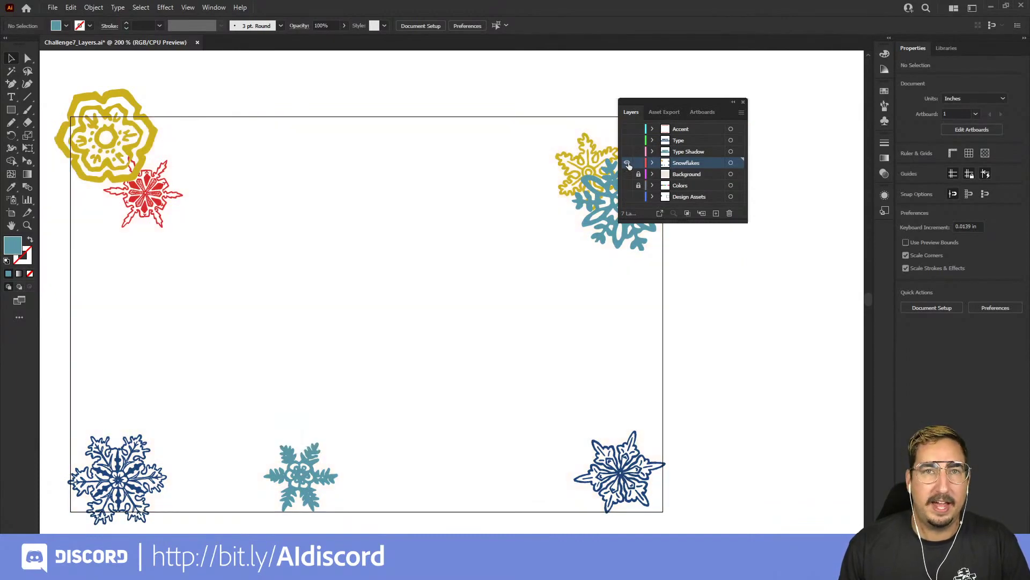
{"action": "left_click", "coordinate": [627, 163], "text": "alt"}
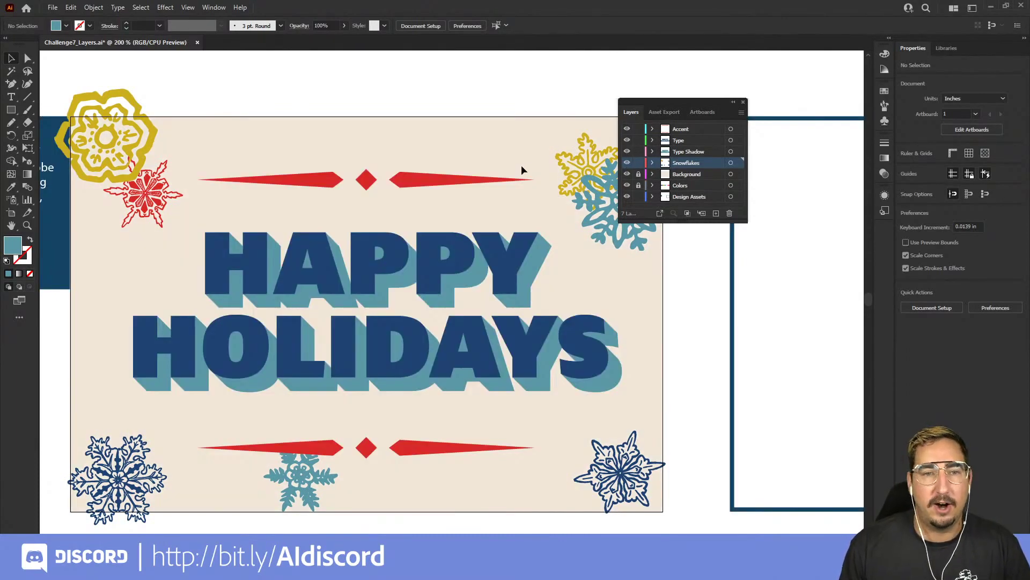
Target all artwork on the Snowflakes layer and enter Isolation Mode for that layer
{"action": "left_click", "coordinate": [446, 237]}
{"action": "left_click", "coordinate": [586, 171]}
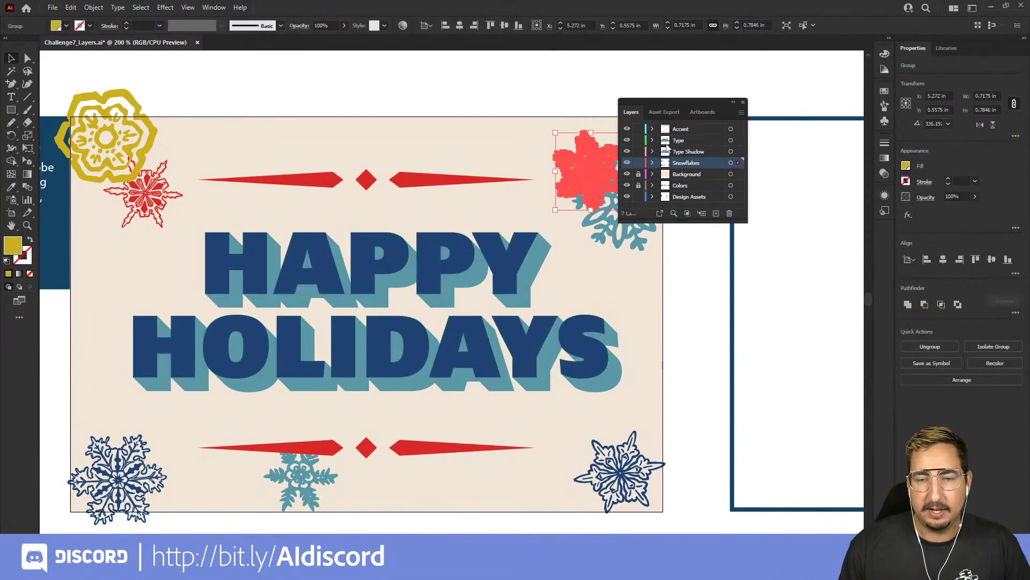
{"action": "left_click", "coordinate": [731, 163]}
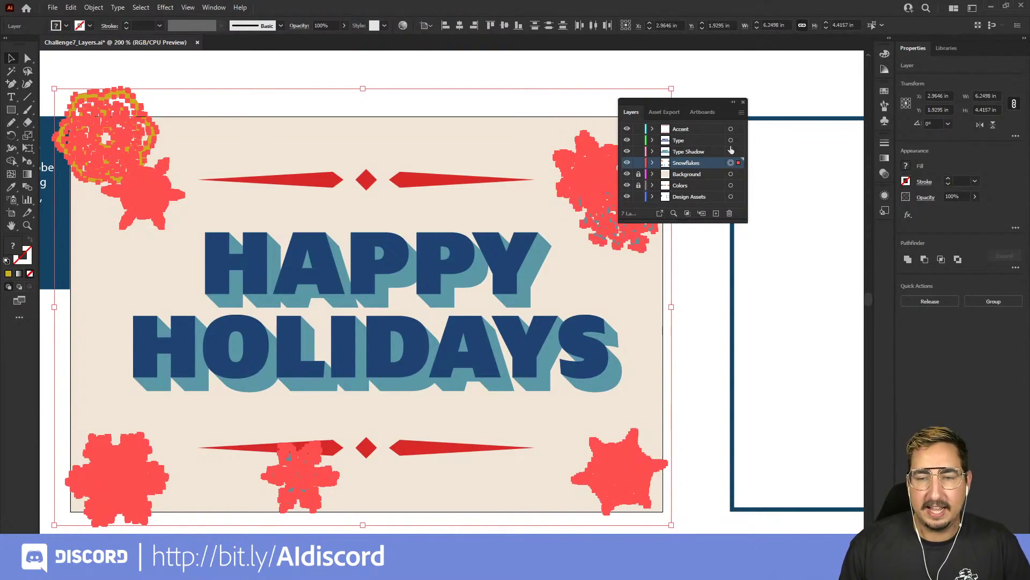
{"action": "left_click", "coordinate": [741, 113]}
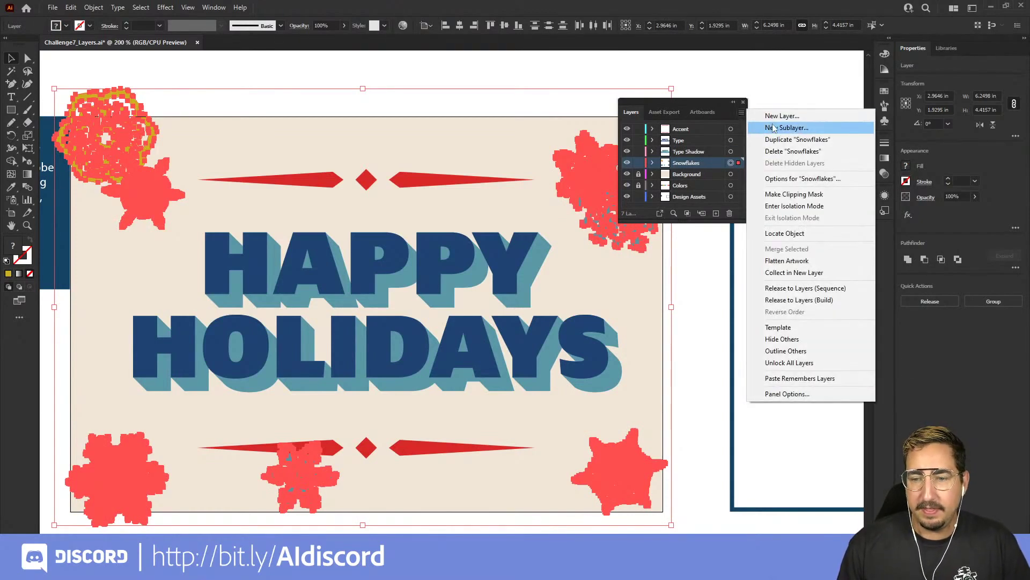
{"action": "left_click", "coordinate": [798, 207]}
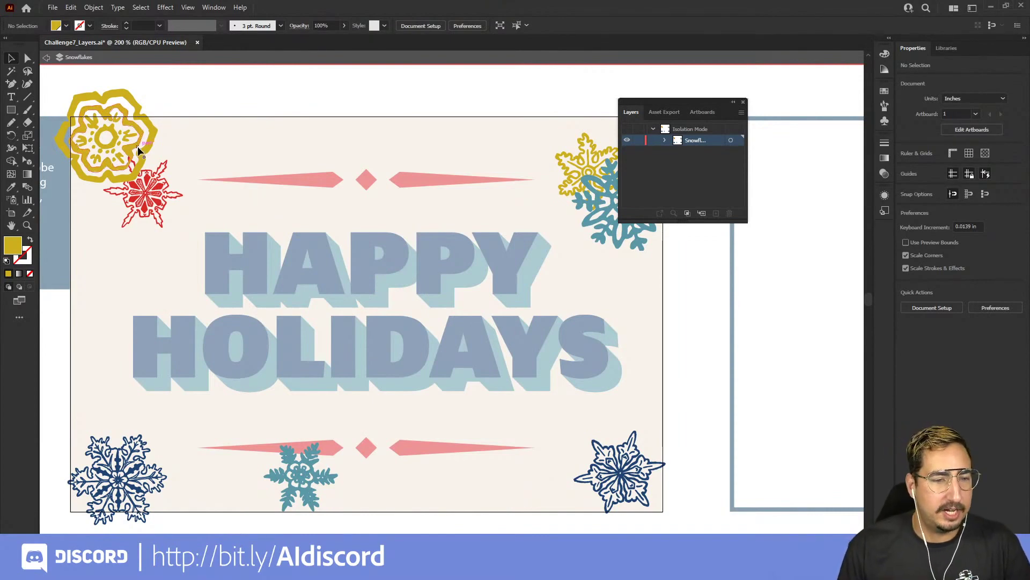
Move the gold and red snowflakes at the card's upper-left corner inward so they sit within the card's edges
{"action": "left_click", "coordinate": [151, 161]}
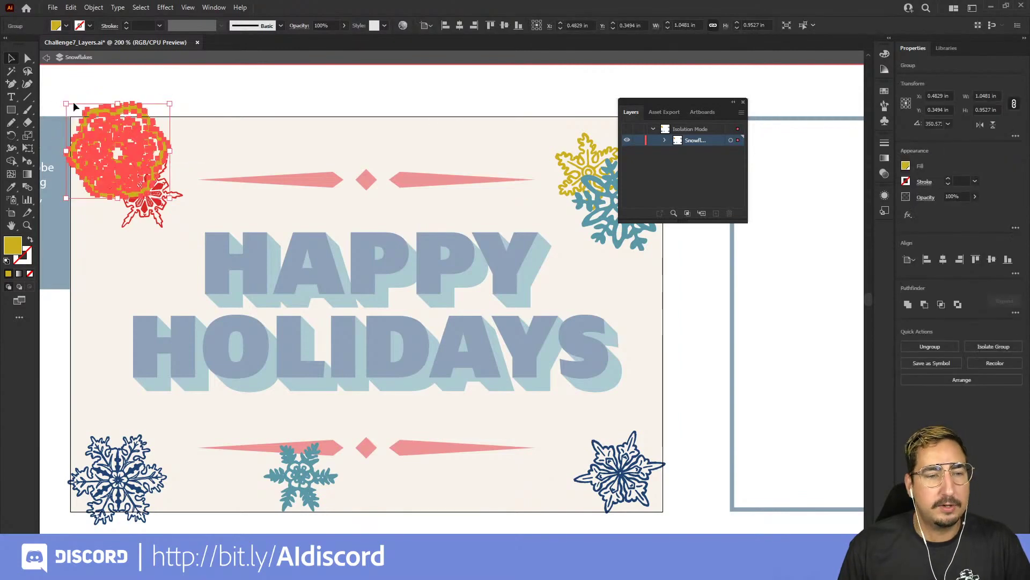
{"action": "left_click_drag", "start_coordinate": [95, 98], "coordinate": [698, 295]}
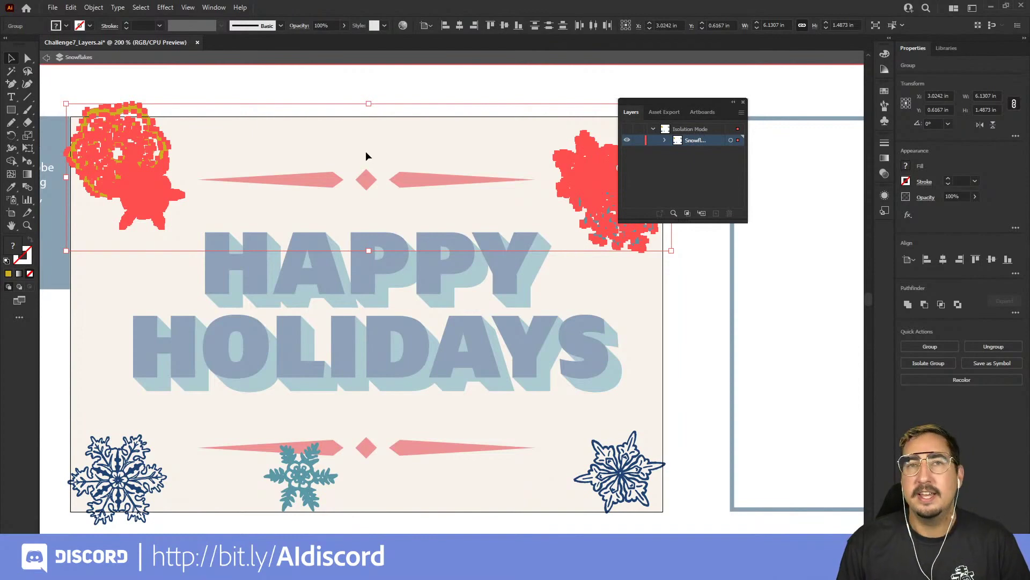
{"action": "left_click_drag", "start_coordinate": [147, 170], "coordinate": [225, 201]}
Shift the teal and gold snowflake pair at the card's upper-right corner inward and rotate it so the teal one is on top
{"action": "left_click", "coordinate": [644, 247]}
{"action": "left_click_drag", "start_coordinate": [685, 266], "coordinate": [421, 230]}
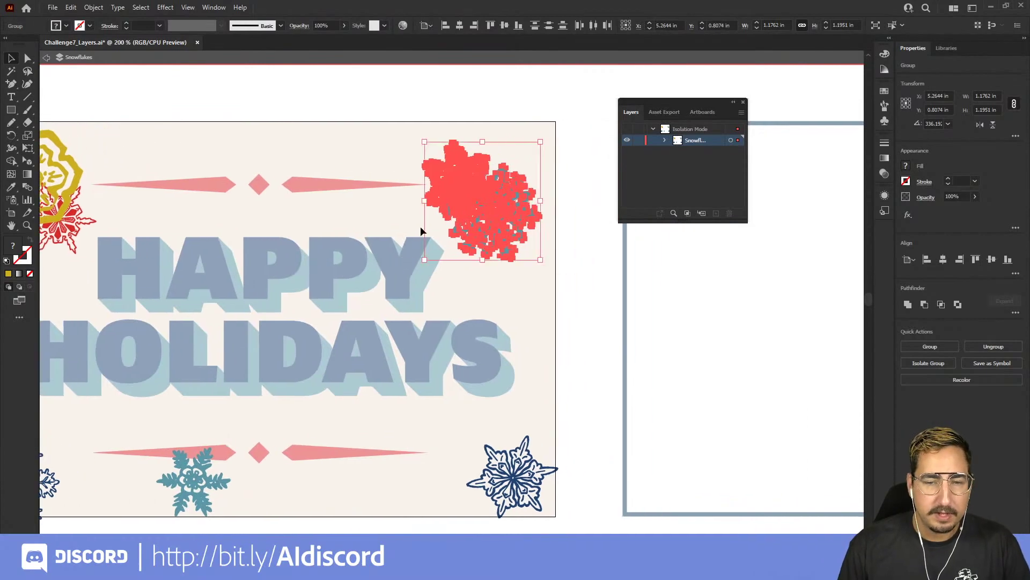
{"action": "key", "text": "r"}
{"action": "left_click_drag", "start_coordinate": [467, 103], "coordinate": [319, 270]}
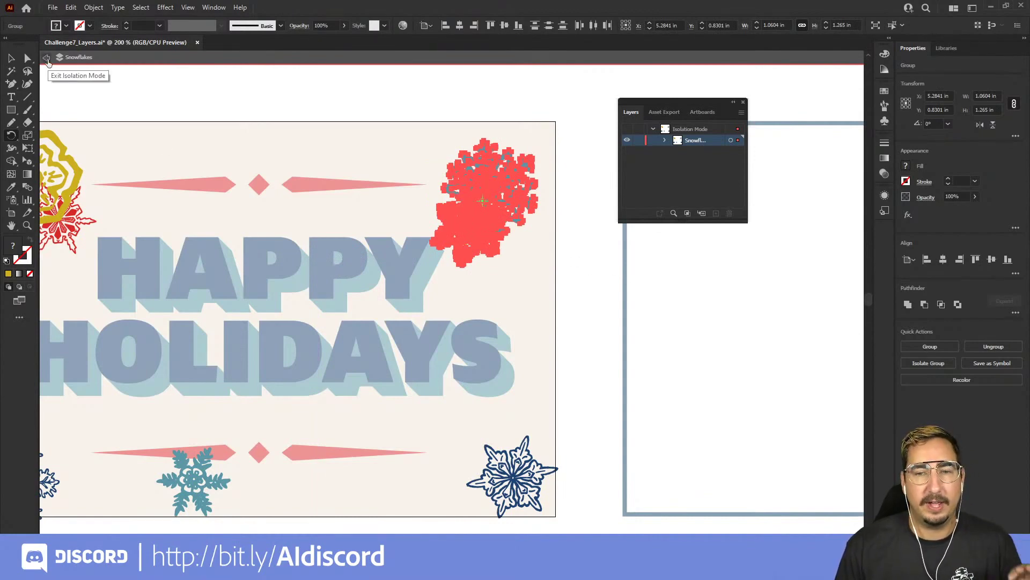
Exit Isolation Mode for the Snowflakes layer and clear the selection
{"action": "left_click", "coordinate": [46, 58]}
{"action": "key", "text": "v"}
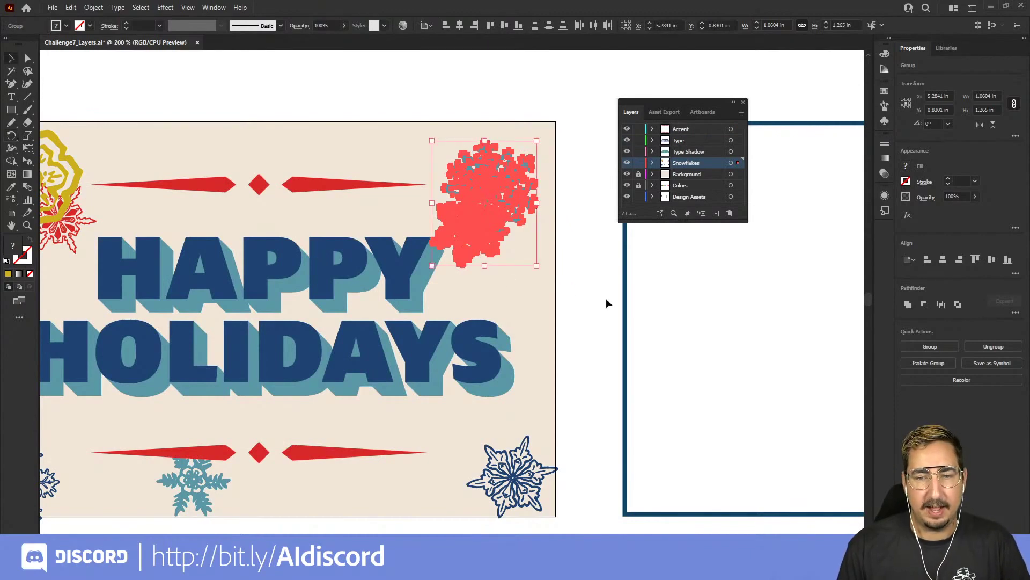
{"action": "left_click", "coordinate": [607, 299]}
Select the lettering together with its shadow and review the available layer commands without applying any
{"action": "left_click_drag", "start_coordinate": [360, 381], "coordinate": [495, 288]}
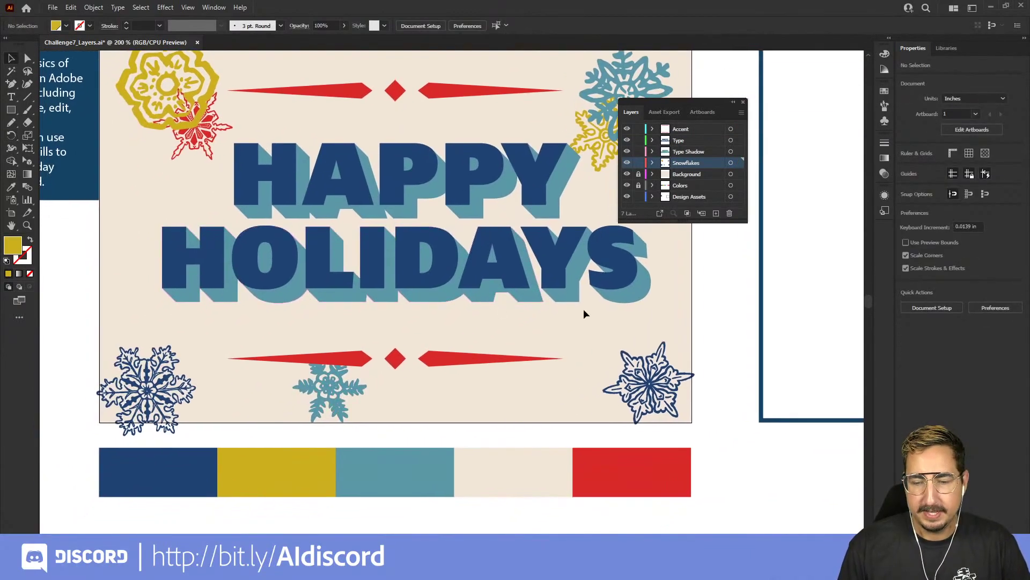
{"action": "left_click", "coordinate": [619, 267]}
{"action": "left_click", "coordinate": [731, 140], "text": "shift"}
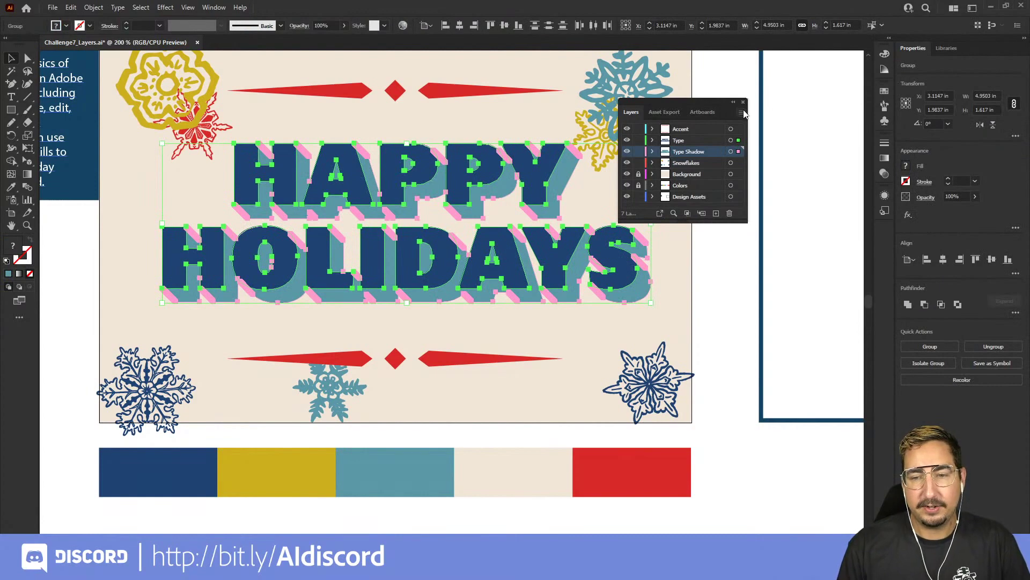
{"action": "left_click", "coordinate": [743, 113]}
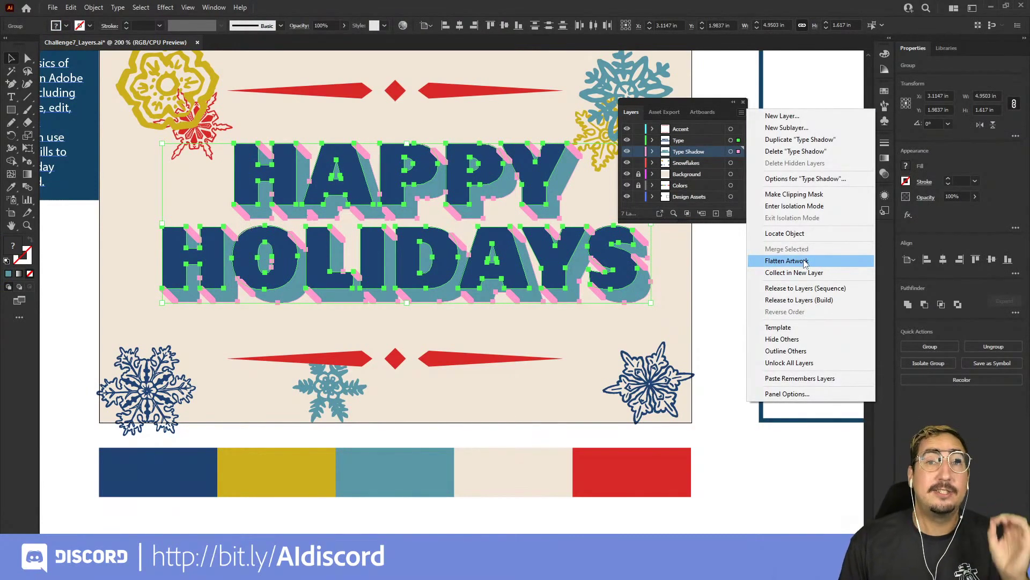
{"action": "left_click", "coordinate": [93, 256]}
Select both gold snowflakes, try Collect in New Layer on them, and undo it
{"action": "key", "text": "z"}
{"action": "left_click", "coordinate": [467, 284], "text": "alt"}
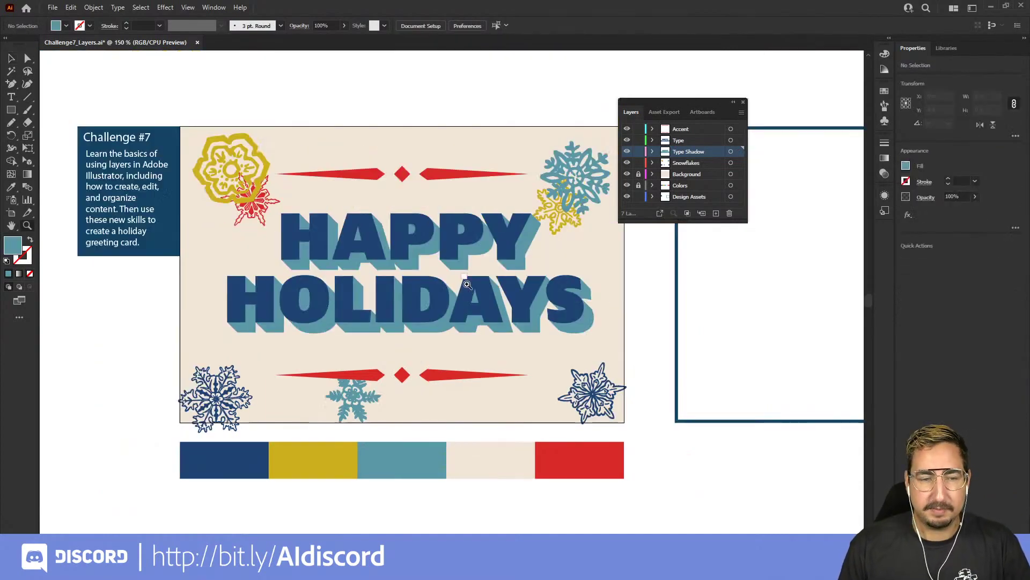
{"action": "left_click_drag", "start_coordinate": [467, 284], "coordinate": [410, 225]}
{"action": "key", "text": "v"}
{"action": "left_click", "coordinate": [190, 99]}
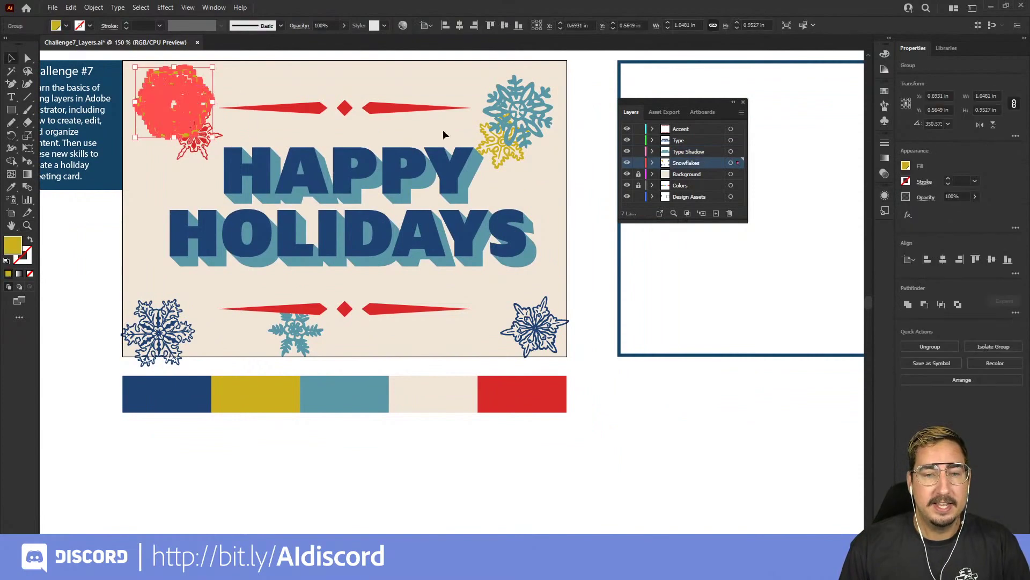
{"action": "left_click", "coordinate": [507, 148], "text": "shift"}
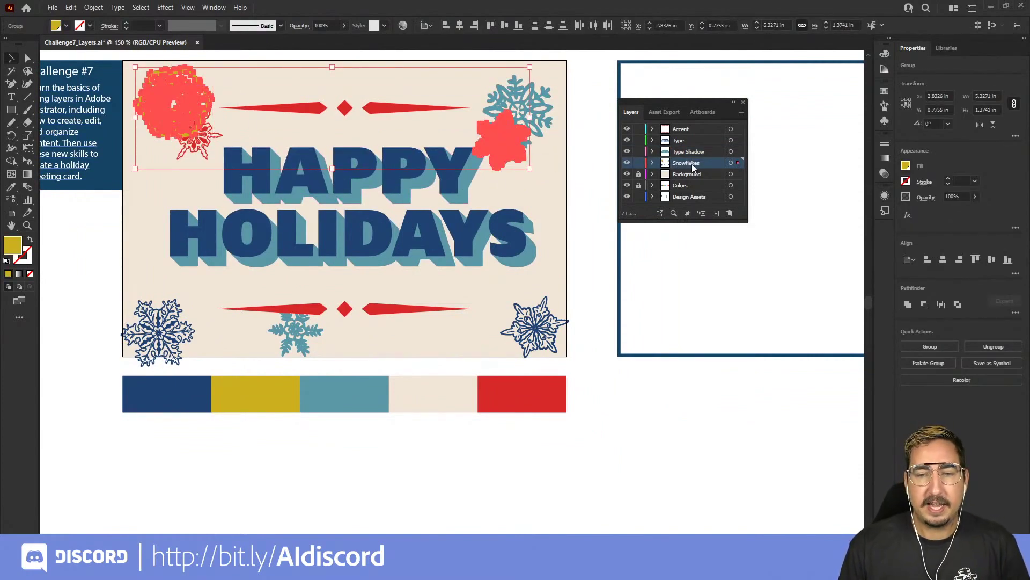
{"action": "left_click", "coordinate": [741, 112]}
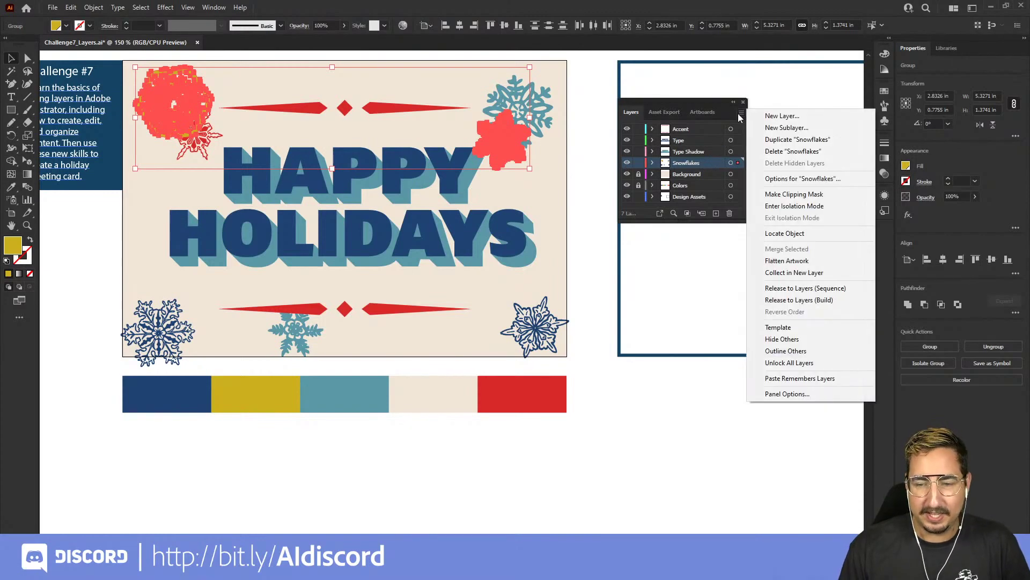
{"action": "left_click", "coordinate": [799, 272]}
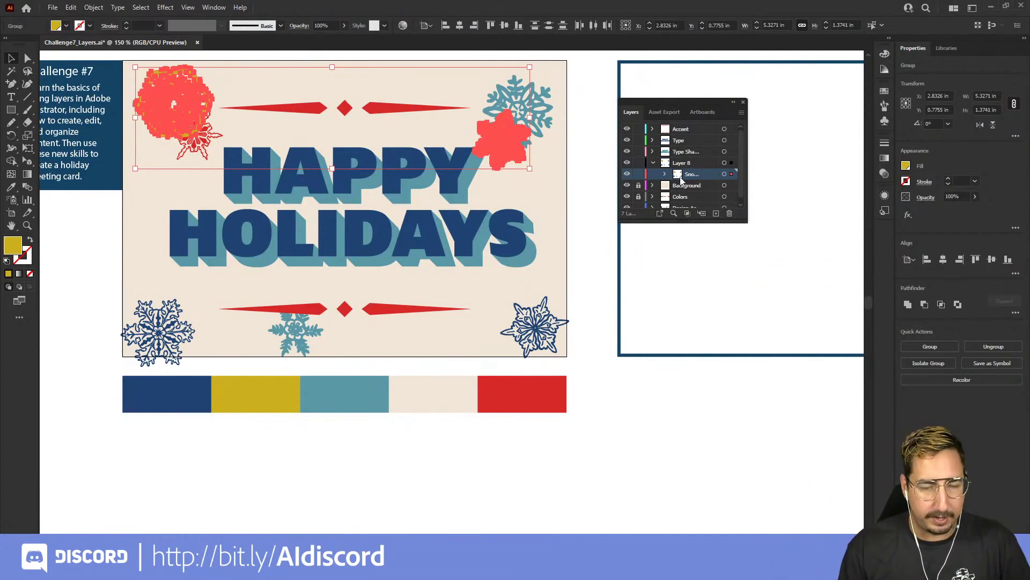
{"action": "key", "text": "ctrl+z"}
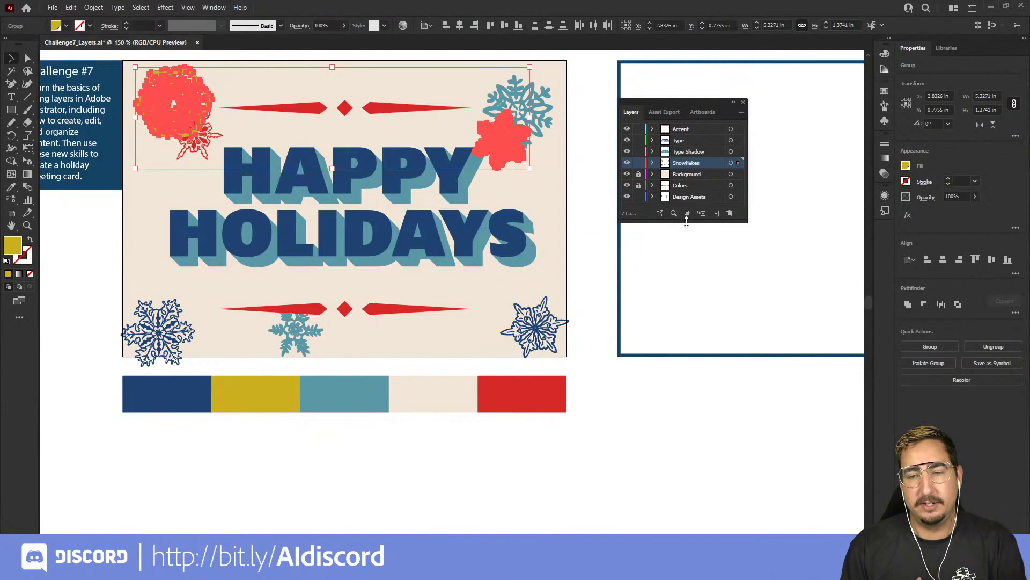
Hide all layers except Snowflakes, show all layers again, and clear the selection
{"action": "left_click", "coordinate": [741, 112]}
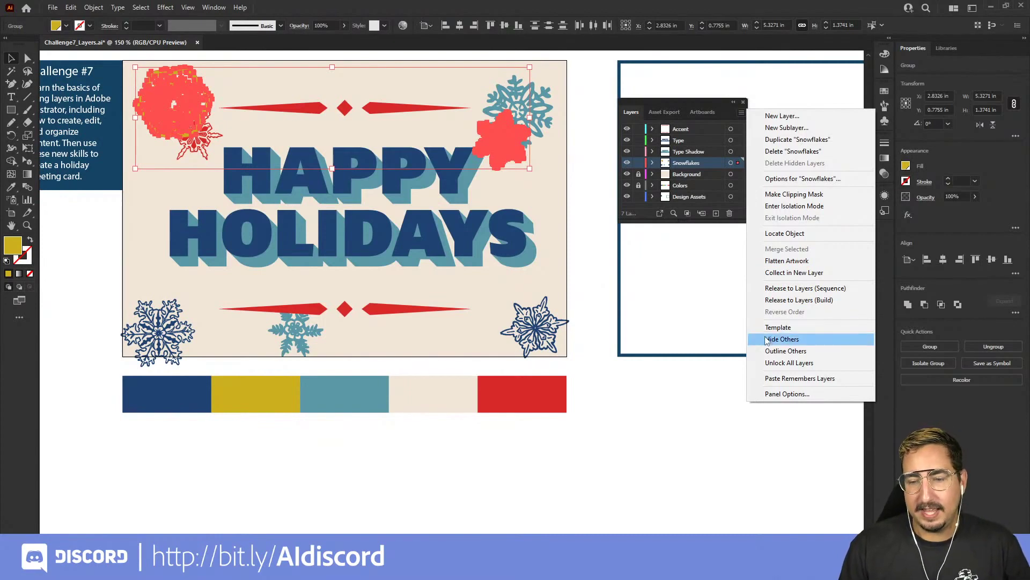
{"action": "left_click", "coordinate": [781, 339]}
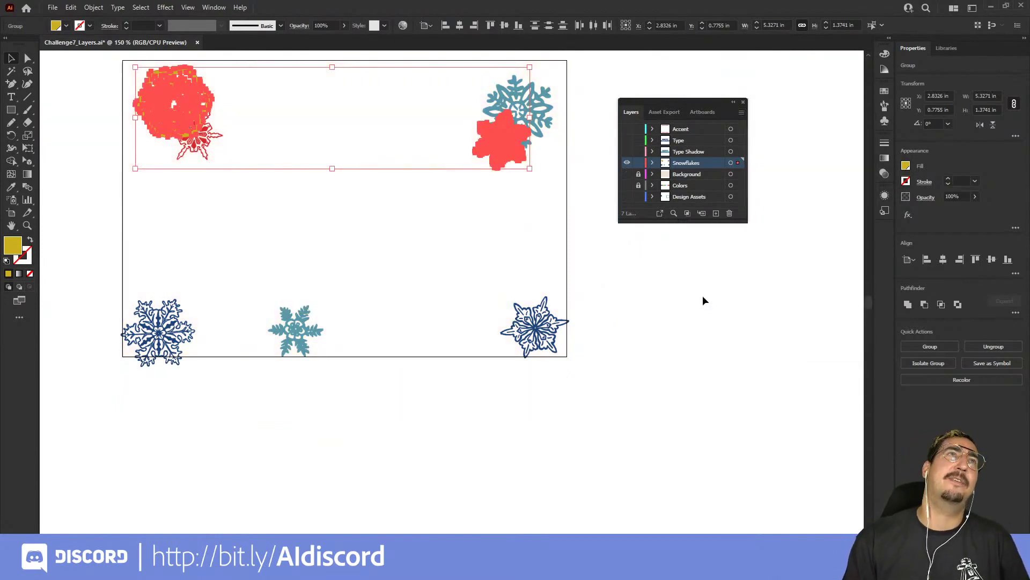
{"action": "left_click", "coordinate": [742, 113]}
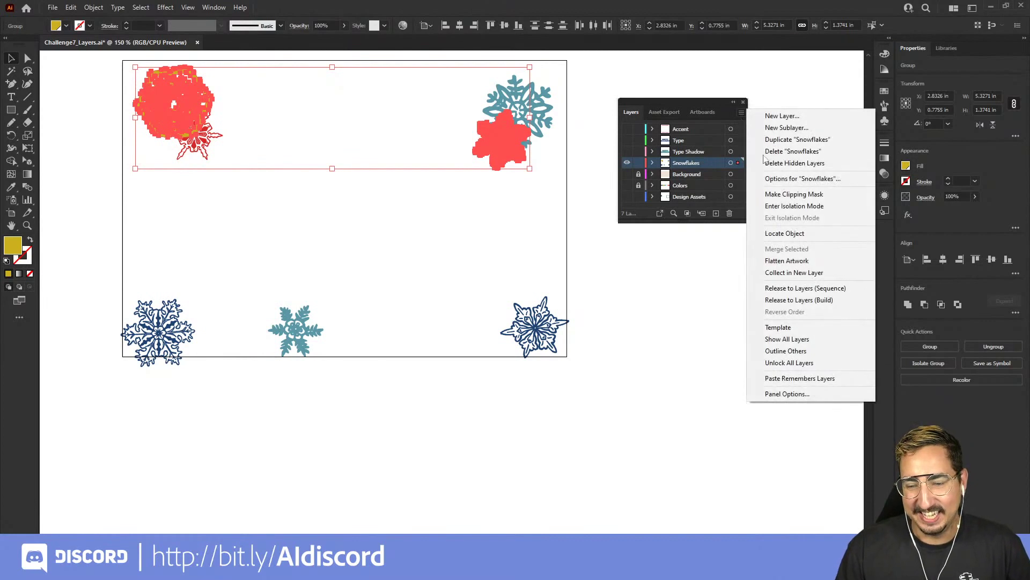
{"action": "left_click", "coordinate": [785, 339]}
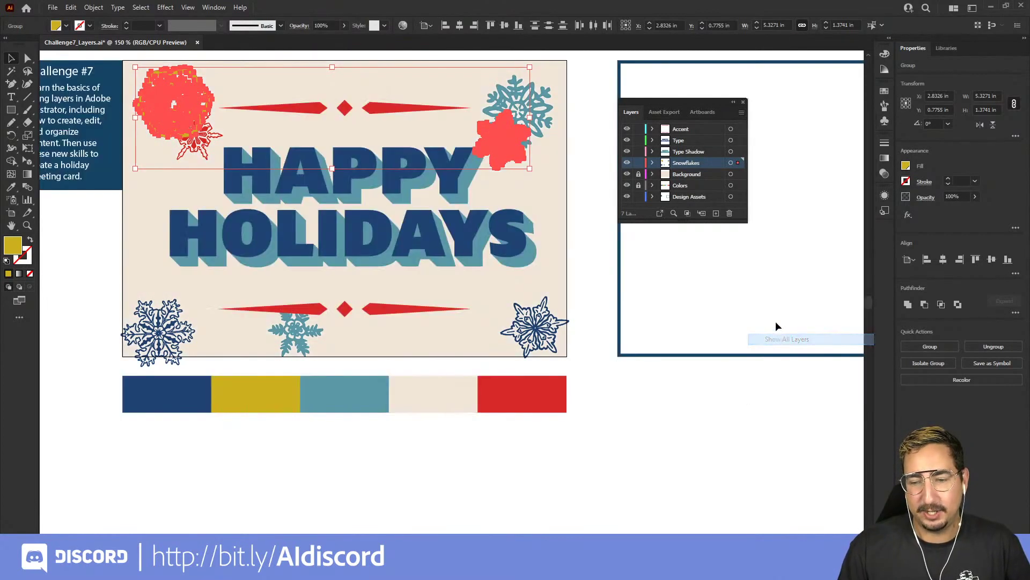
{"action": "left_click", "coordinate": [742, 113]}
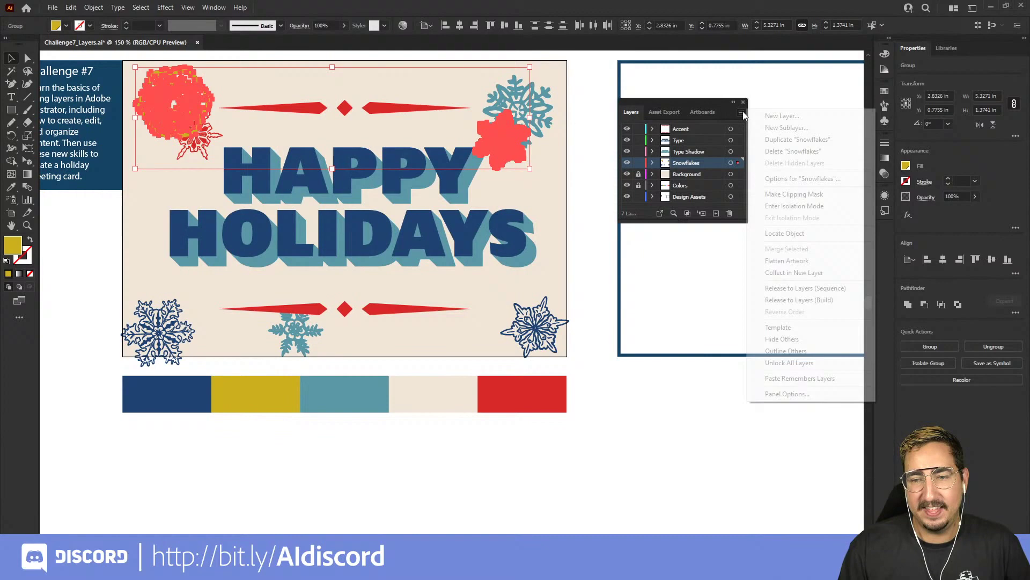
{"action": "left_click", "coordinate": [607, 254]}
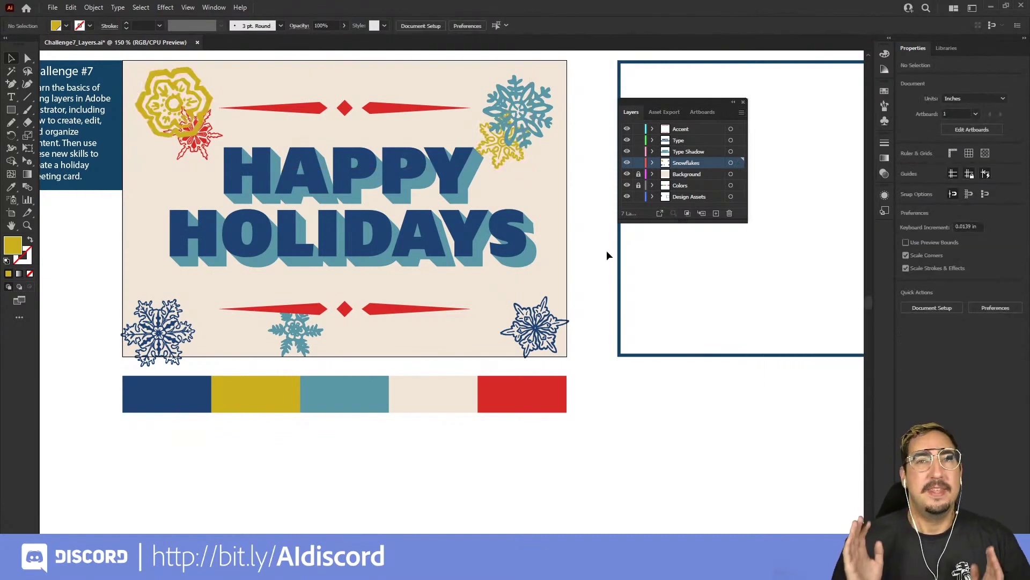